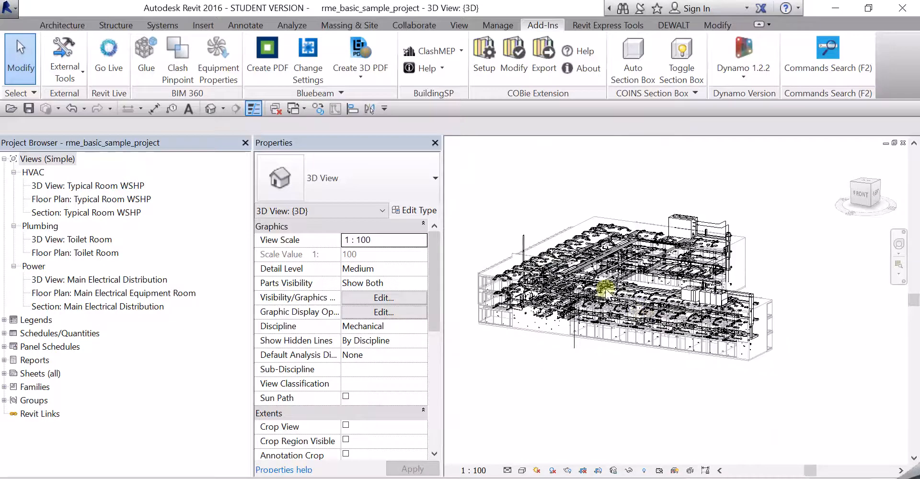
Step: Orbit, pan and zoom the building model, selecting a duct to inspect its properties
middle_click_drag(589, 351, 542, 198, "shift")
scroll(539, 330, "up", 2)
scroll(568, 308, "up", 3)
middle_click_drag(568, 309, 683, 302)
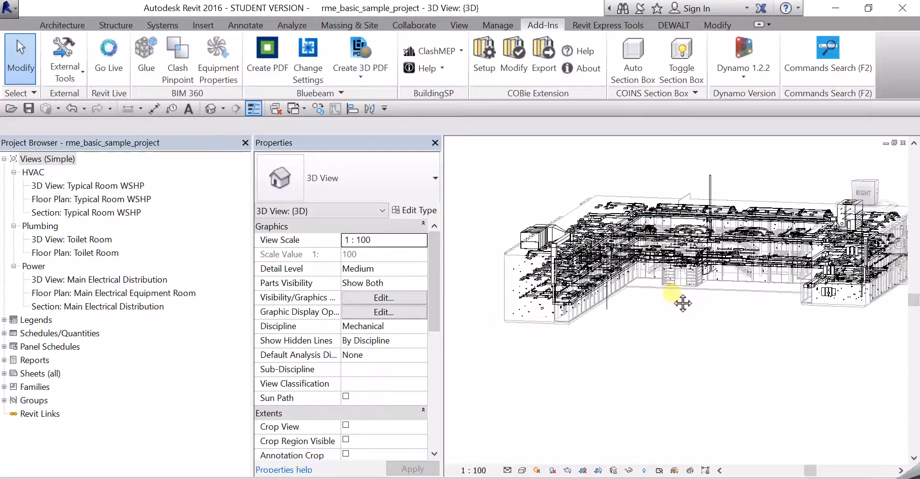
scroll(670, 287, "up", 2)
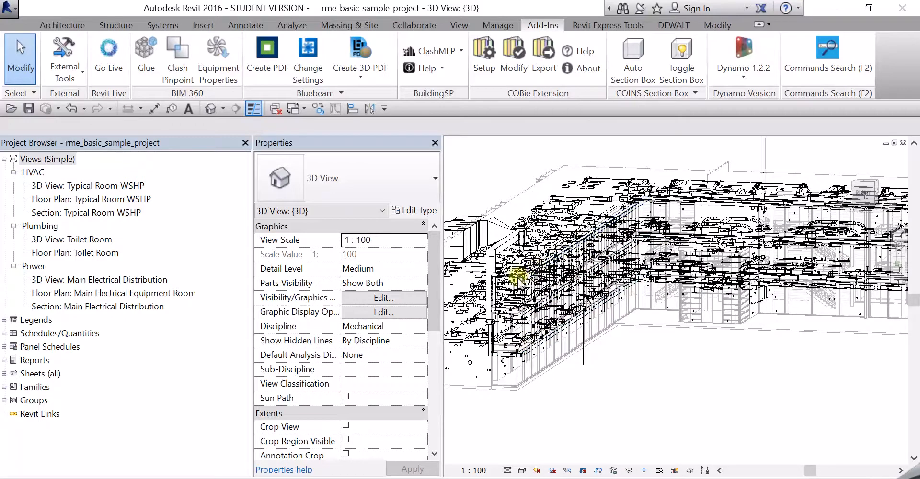
scroll(563, 287, "down", 2)
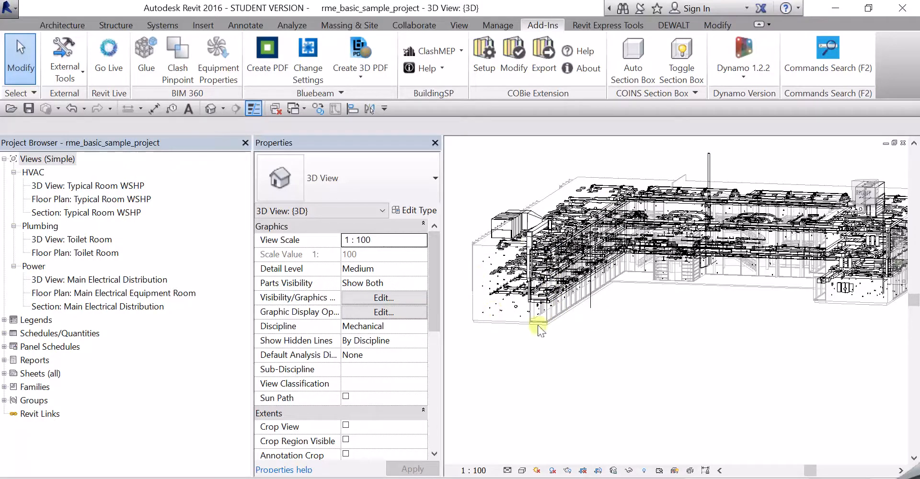
middle_click_drag(734, 274, 671, 268)
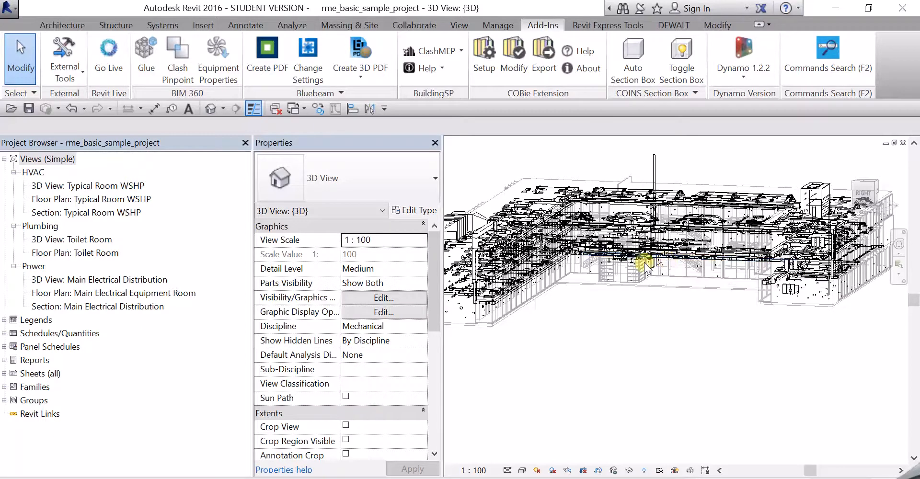
scroll(644, 262, "down", 2)
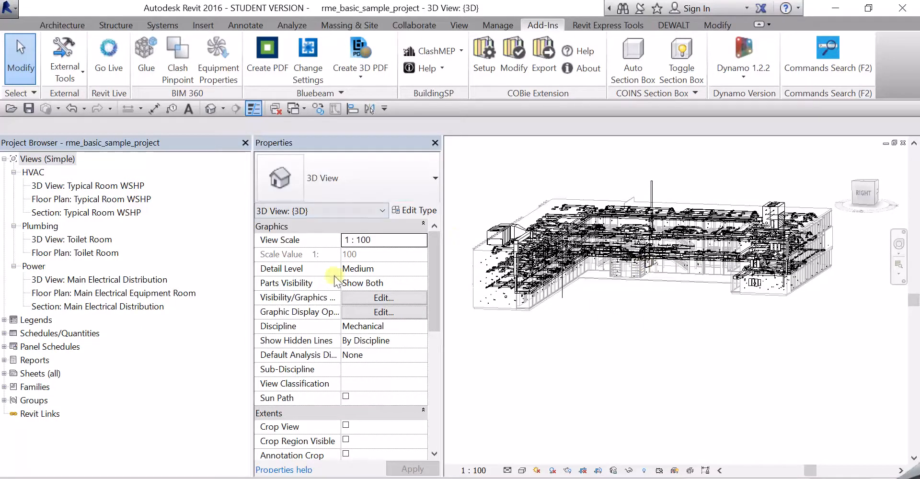
scroll(311, 264, "down", 5)
scroll(311, 267, "up", 5)
left_click(542, 279)
scroll(394, 312, "down", 10)
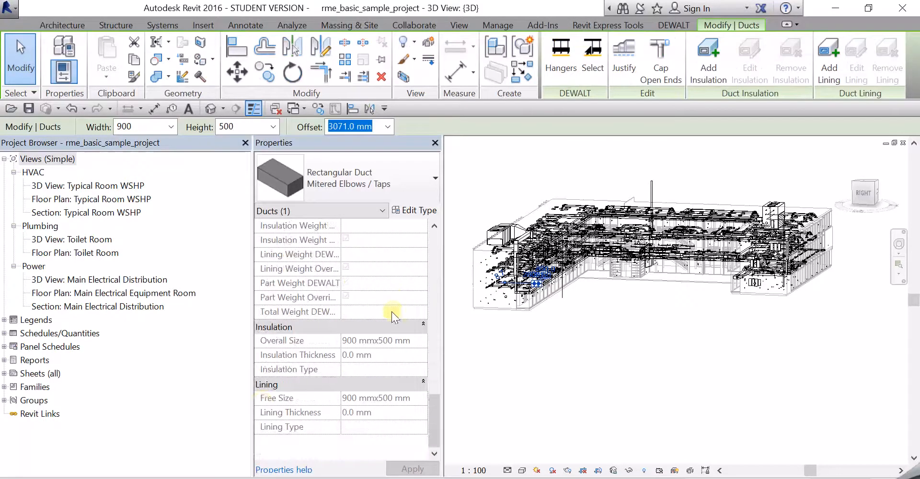
scroll(297, 274, "up", 5)
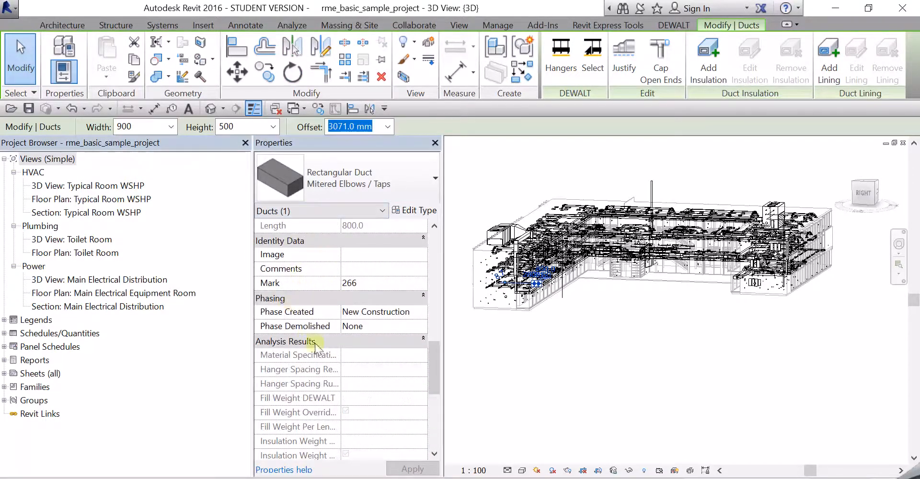
scroll(339, 335, "up", 2)
scroll(338, 330, "down", 8)
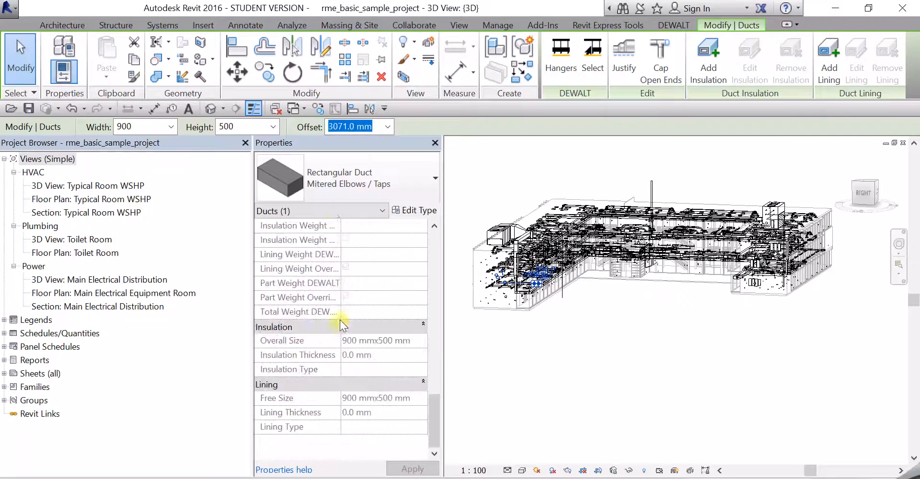
left_click(532, 365)
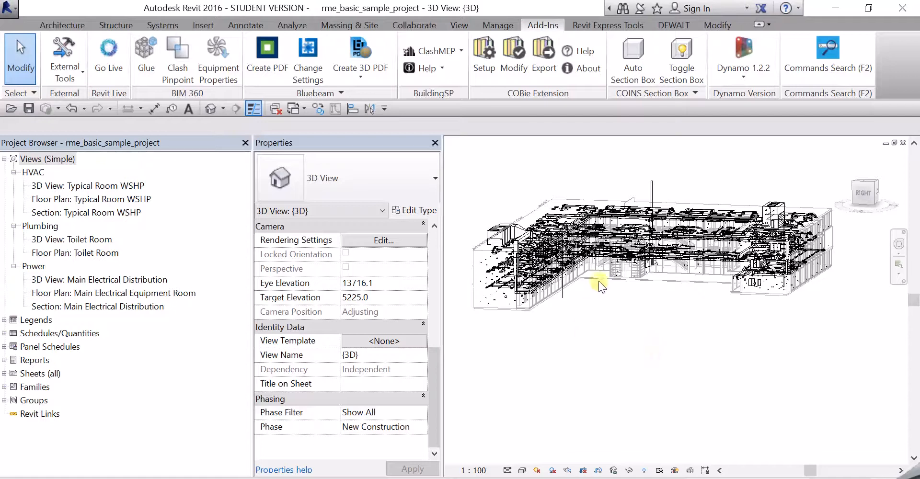
Step: Launch the COBie Extension Setup from the Add-Ins tab
scroll(598, 280, "up", 2)
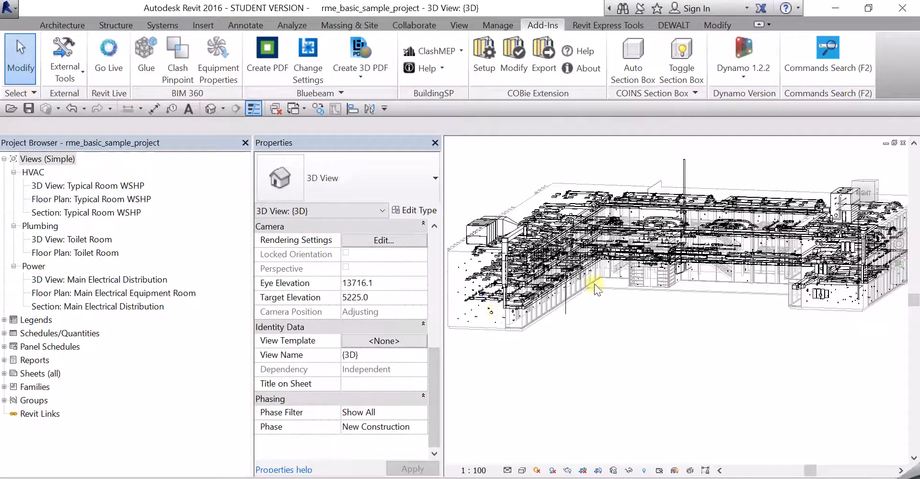
scroll(594, 295, "down", 2)
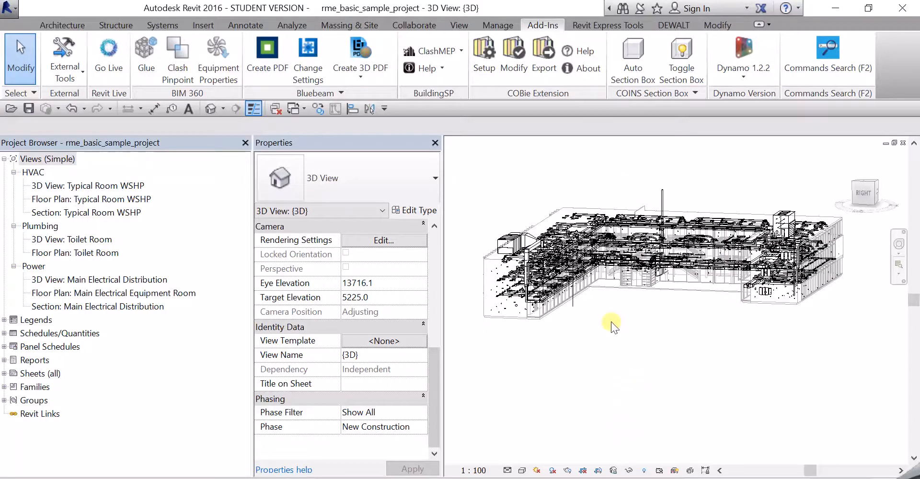
scroll(797, 366, "up", 4)
scroll(665, 320, "down", 3)
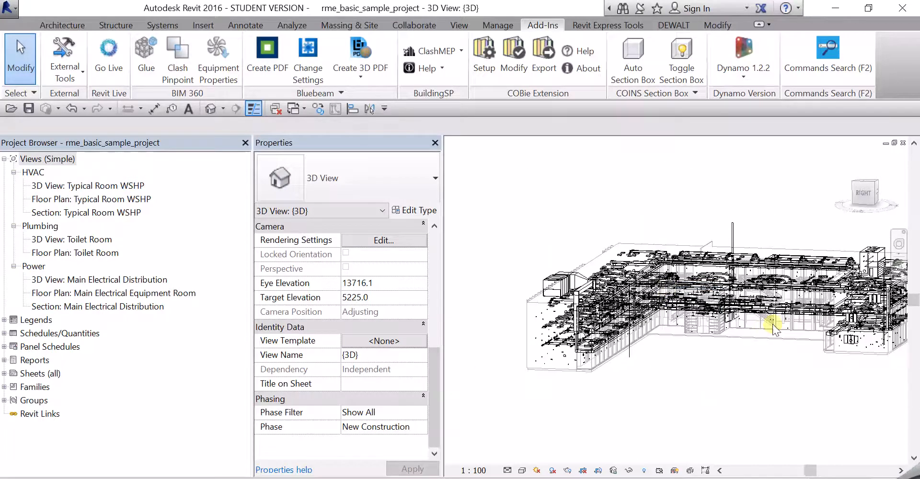
scroll(760, 353, "up", 1)
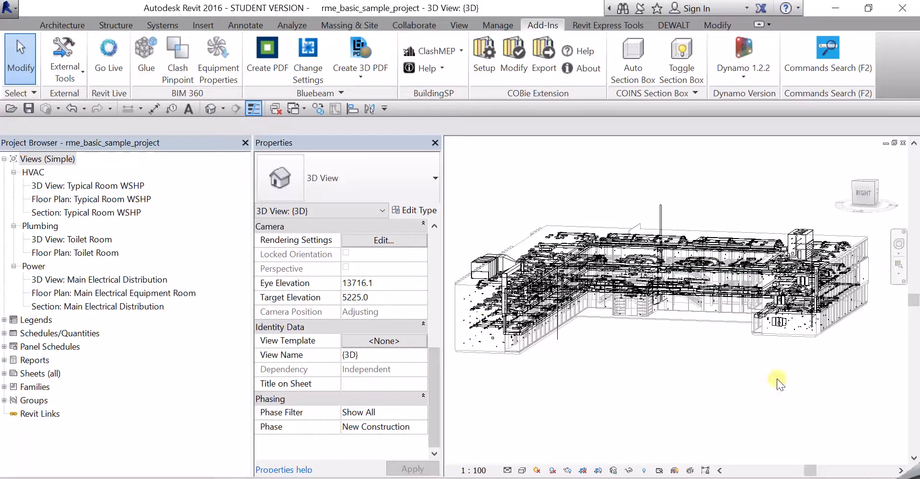
scroll(710, 263, "down", 1)
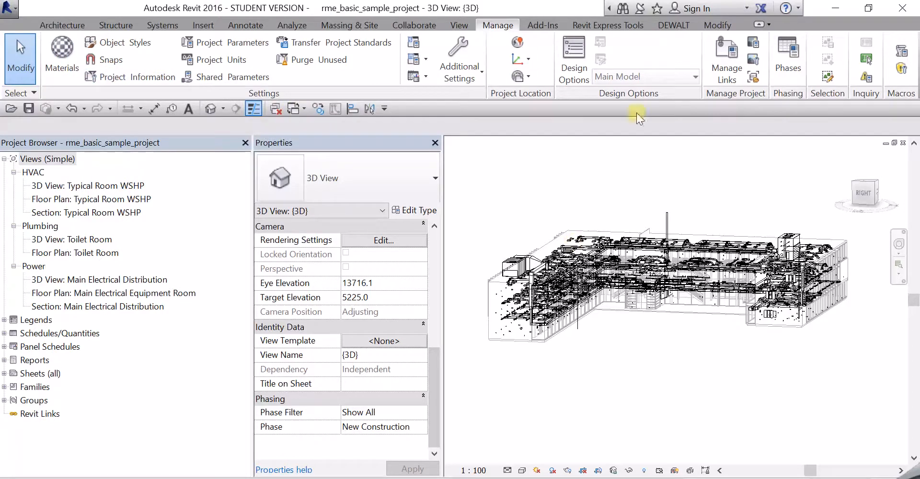
left_click(540, 25)
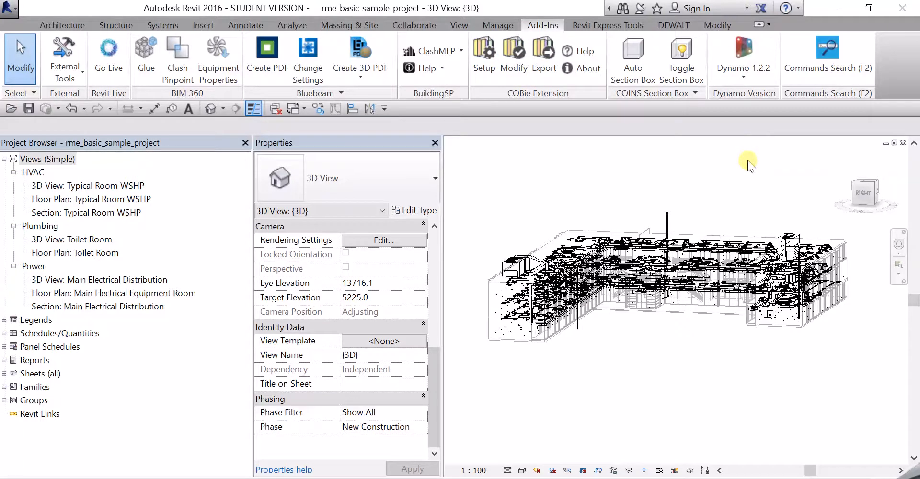
left_click(482, 53)
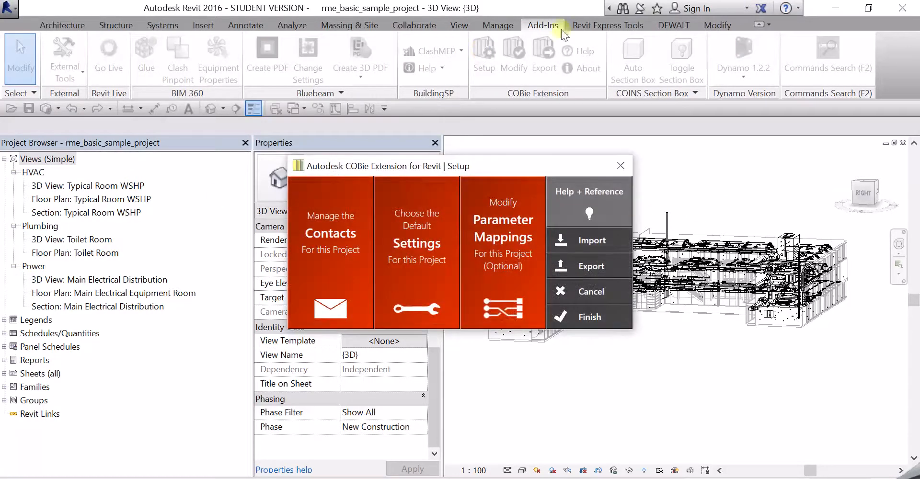
Step: Open Manage the Contacts and enter the new contact's e-mail address, correcting typos
left_click(327, 234)
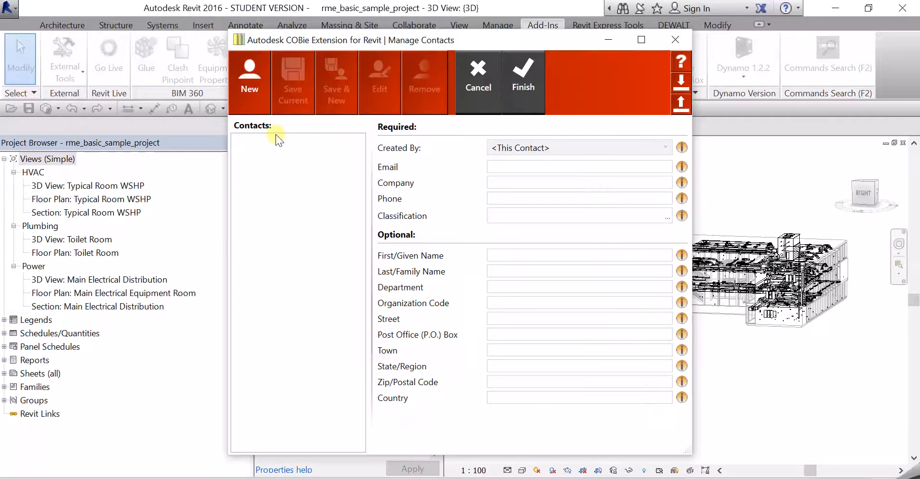
left_click(560, 166)
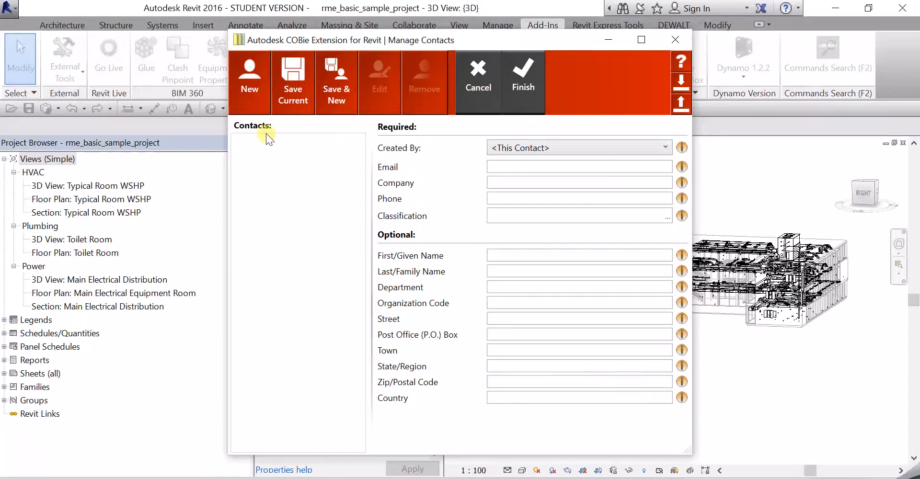
left_click(523, 172)
type("aaaatest@test.co")
key("BackSpace")
key("BackSpace")
key("BackSpace")
key("BackSpace")
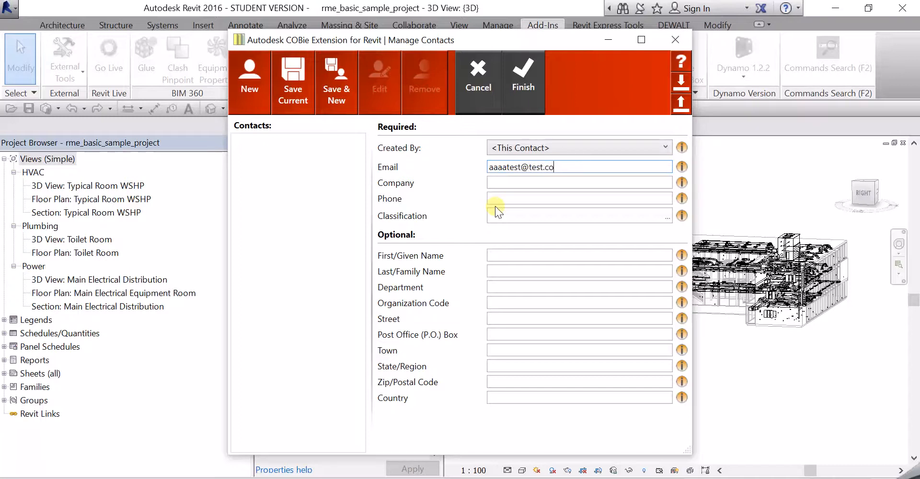
key("BackSpace")
key("BackSpace")
key("BackSpace")
key("BackSpace")
key("BackSpace")
key("BackSpace")
key("BackSpace")
key("BackSpace")
key("BackSpace")
key("BackSpace")
key("BackSpace")
key("BackSpace")
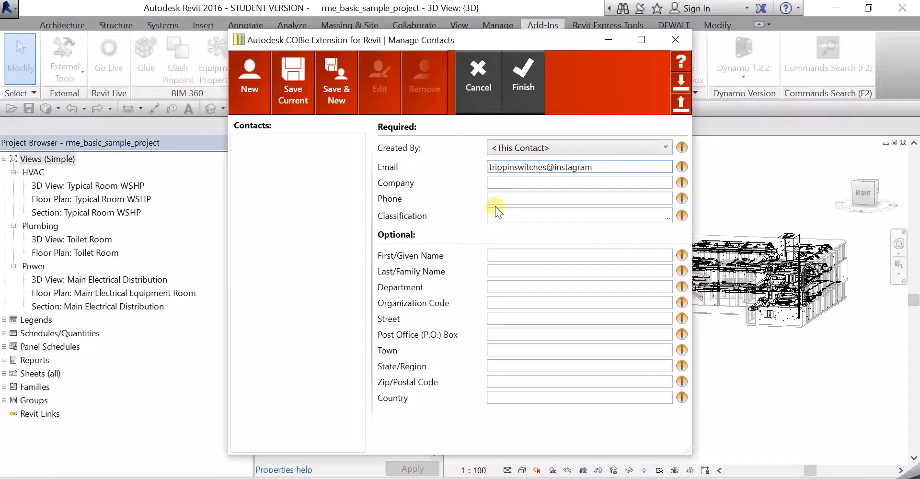
Step: Enter the contact's company name, phone number and classification 'test'
left_click(519, 186)
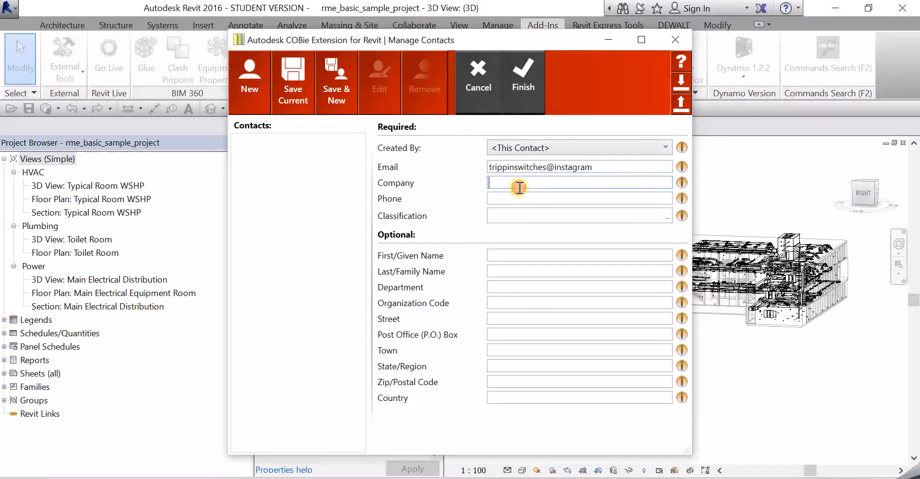
type("trippinswitches")
key("Tab")
key("Tab")
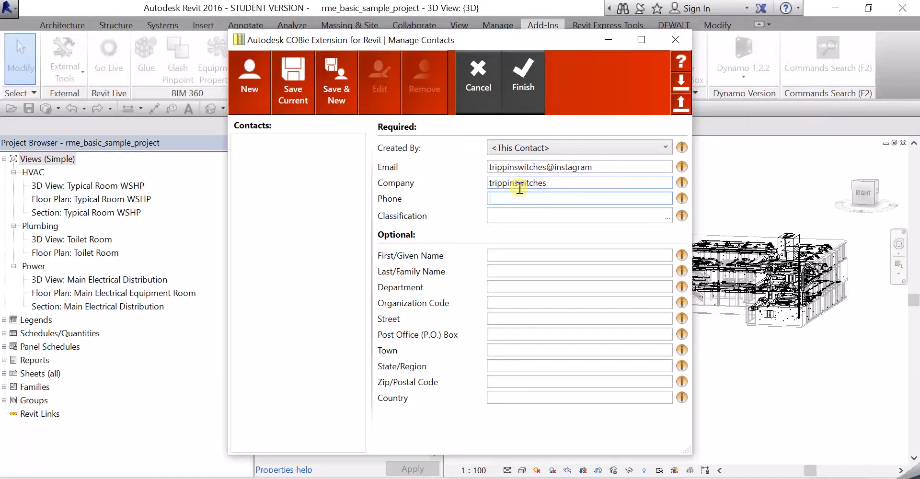
type("090909090909111")
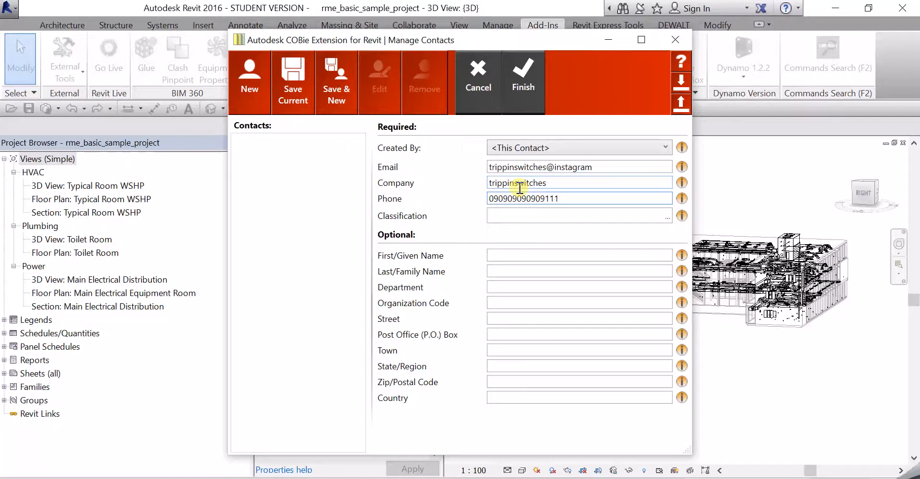
key("Tab")
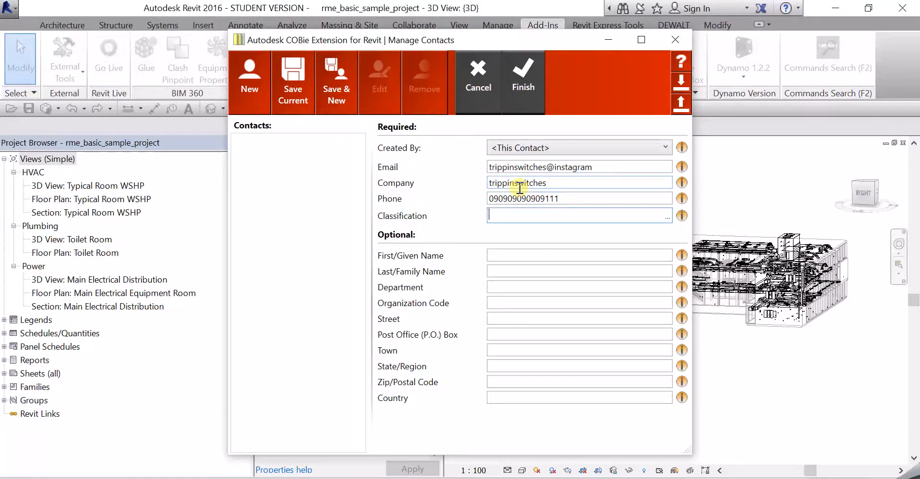
type("test")
Step: Fill in the contact's first and last name, department BIM and organisation code 0900
key("Tab")
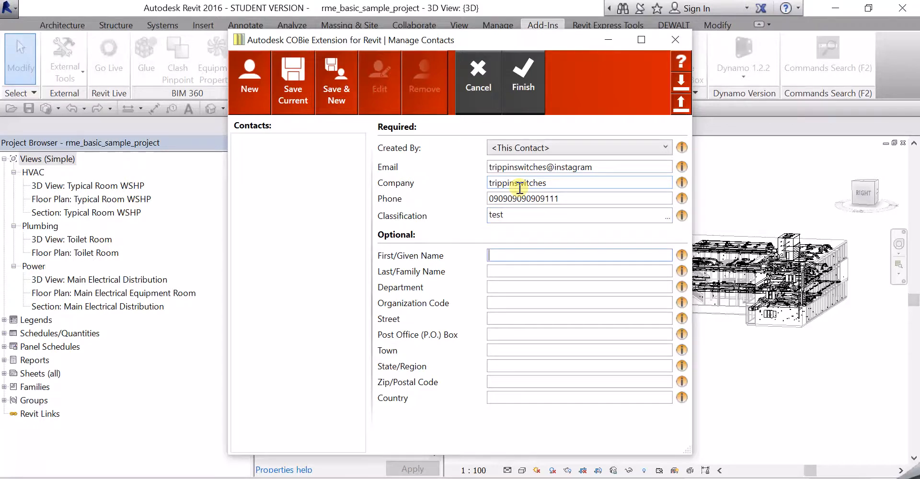
type("jim")
key("Tab")
type("do")
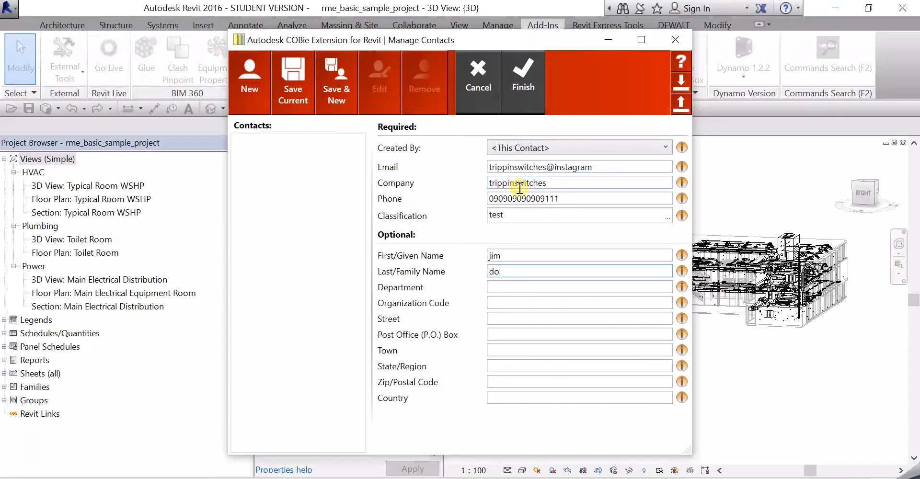
type("t")
key("Tab")
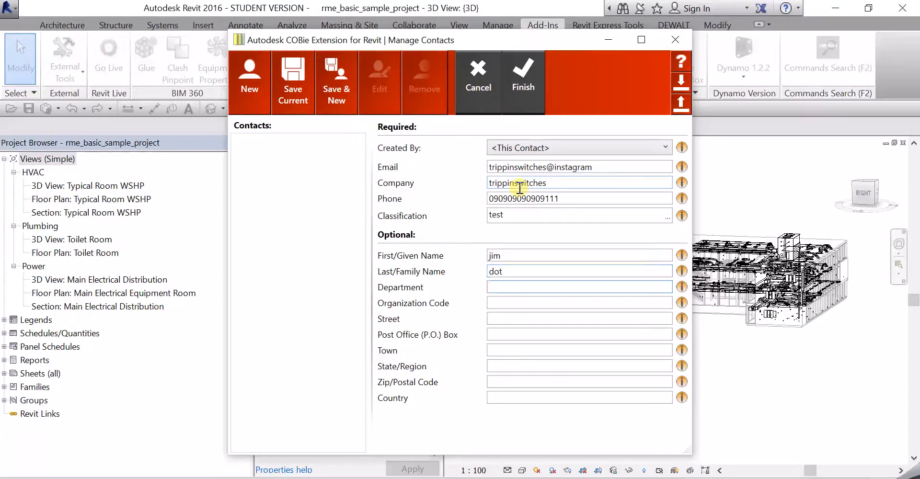
type("bim")
key("BackSpace")
key("BackSpace")
key("BackSpace")
type("BIM")
key("Tab")
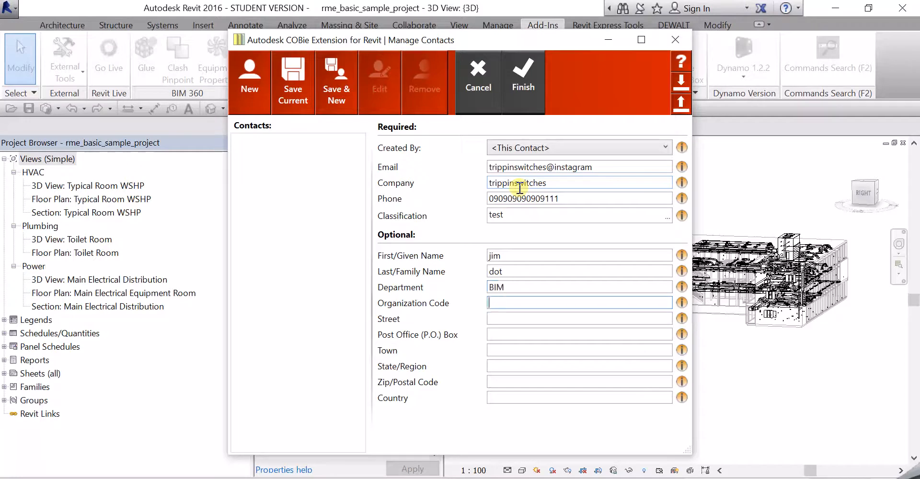
type("0900")
Step: Enter the contact's street, P.O. box, town and state/region address details
key("Tab")
type("test")
key("Tab")
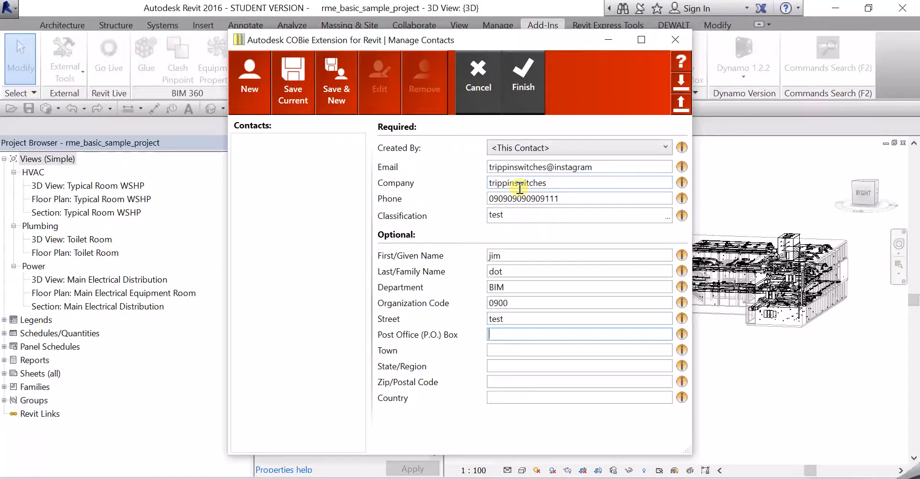
type("p087")
key("Tab")
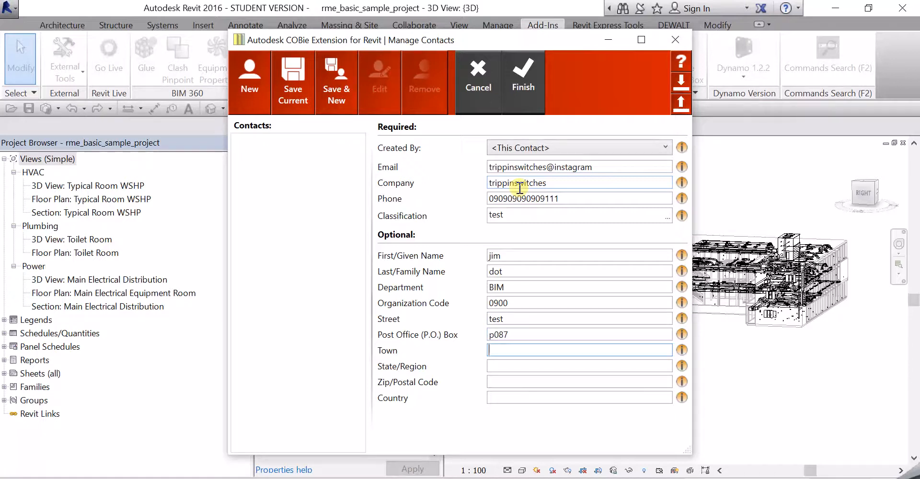
type("Dulin")
key("BackSpace")
key("BackSpace")
key("BackSpace")
type("blin")
key("Tab")
type("Ire")
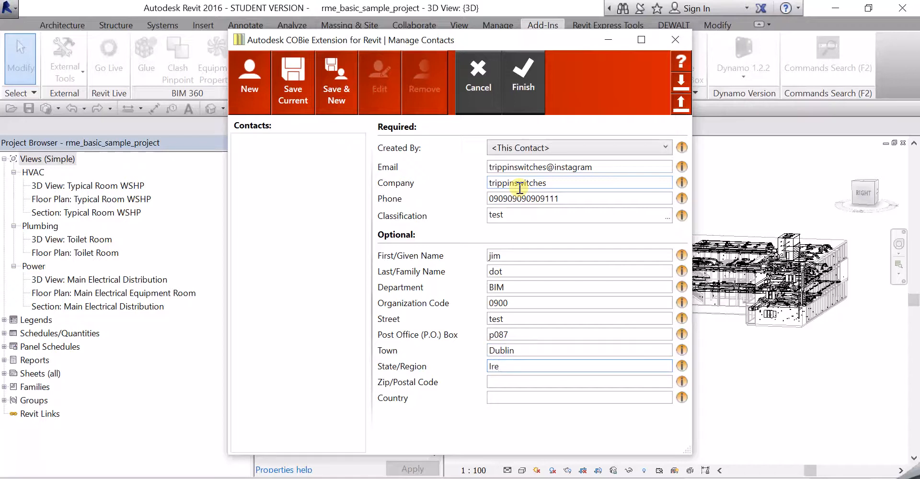
type("land")
key("Tab")
key("Tab")
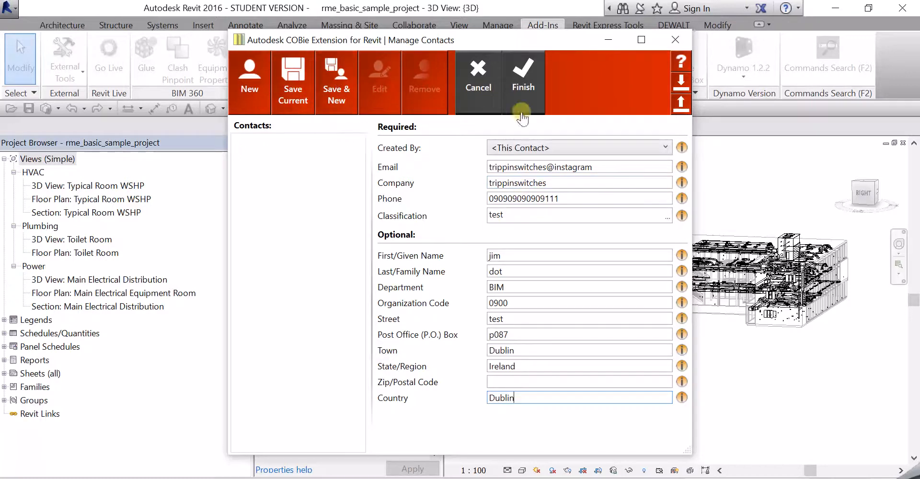
Step: Save the contact, recheck it in Contacts, and open the COBie Default Settings
left_click(537, 76)
left_click(329, 258)
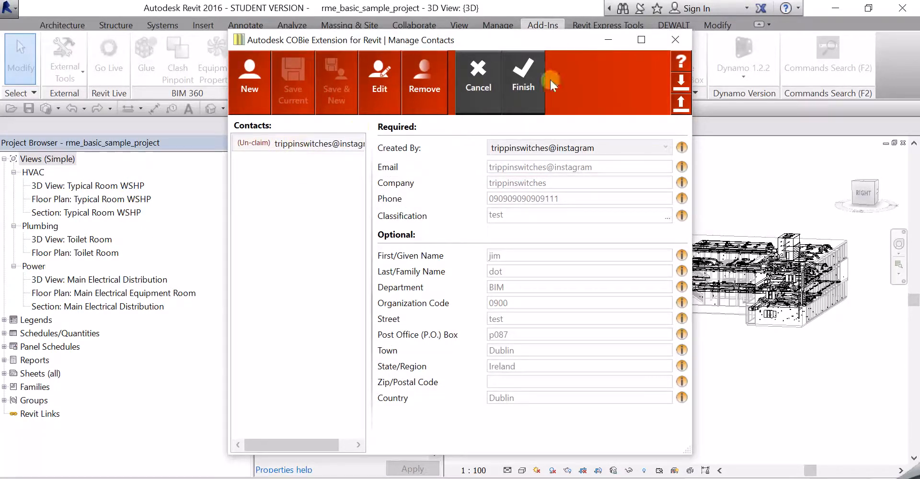
left_click(523, 80)
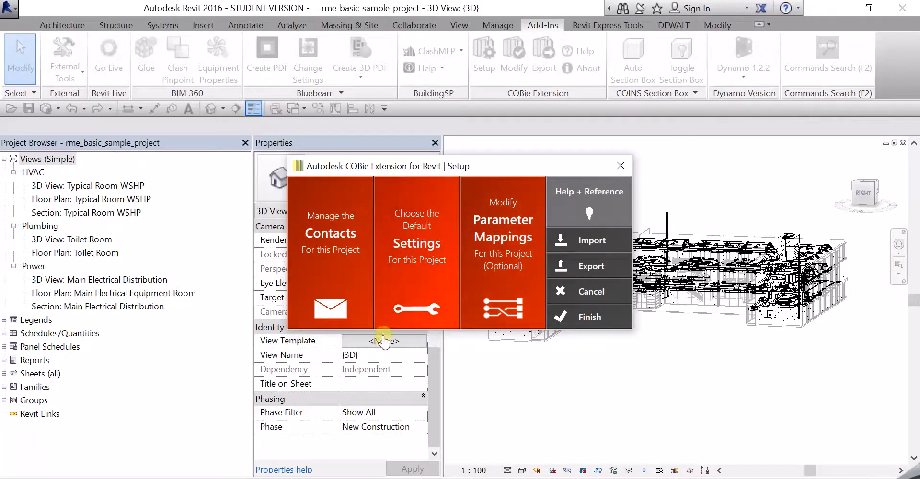
left_click(401, 244)
Step: Choose Millimeter as the linear unit on the General page, then go to the Space page
mouse_move(422, 248)
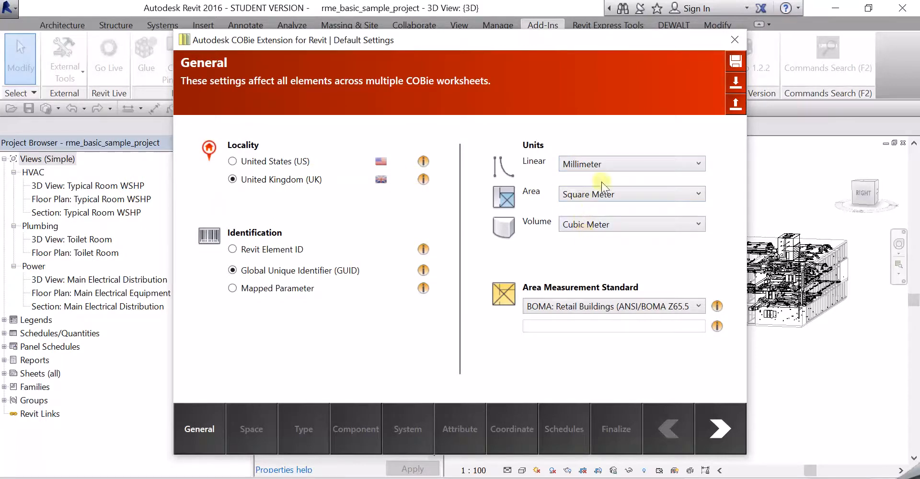
left_click(602, 163)
left_click(597, 221)
left_click(250, 422)
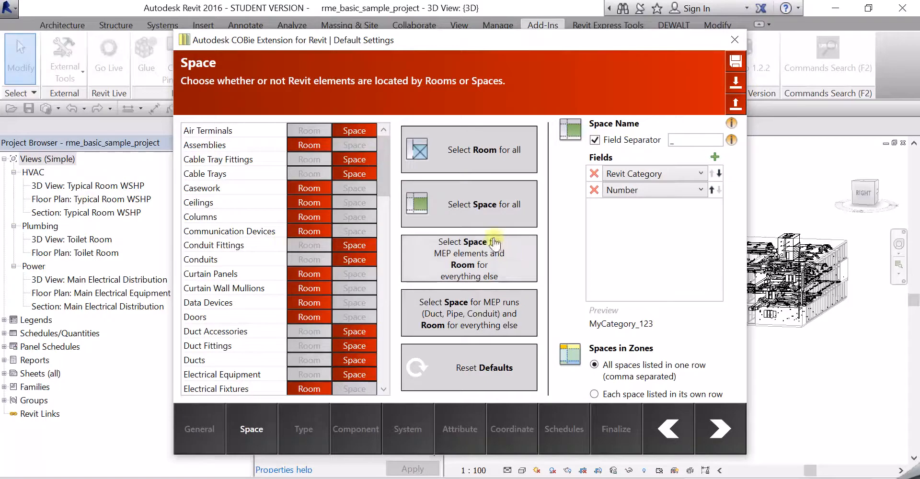
Step: Add then remove an extra Space name field, keeping Revit Category and Number, and go to Type
scroll(301, 192, "down", 7)
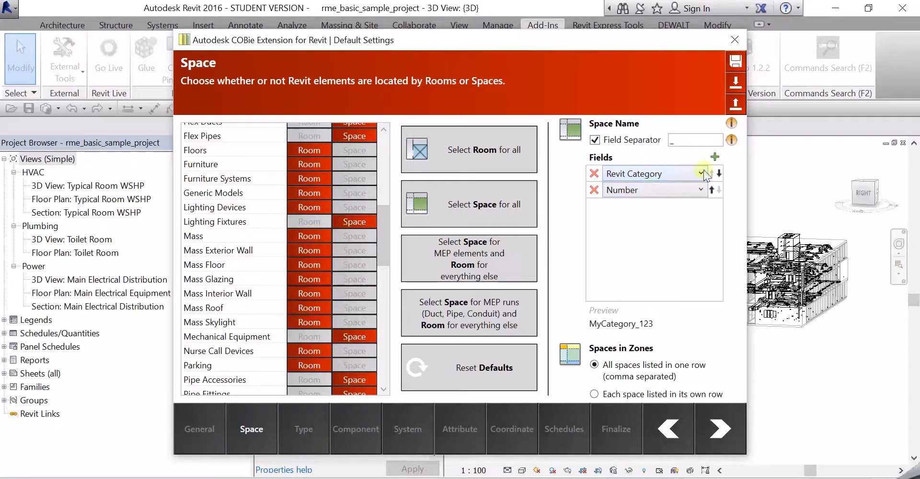
left_click(714, 157)
left_click(593, 206)
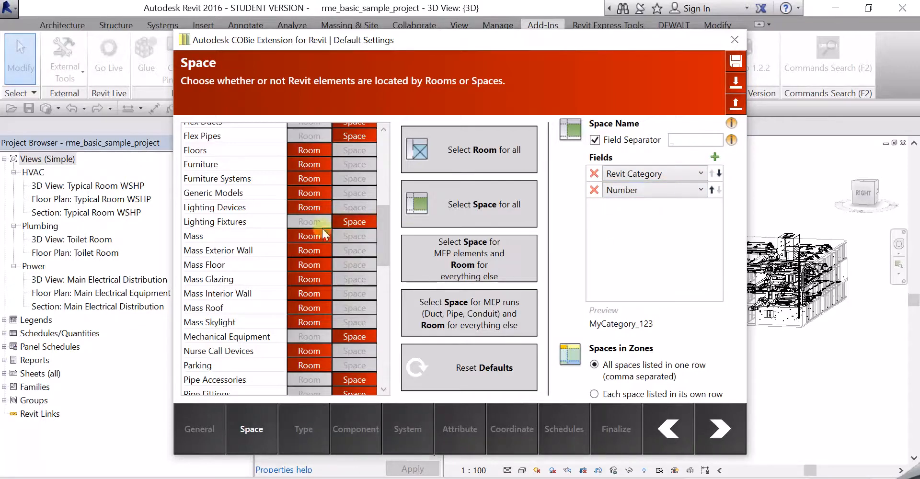
left_click(327, 428)
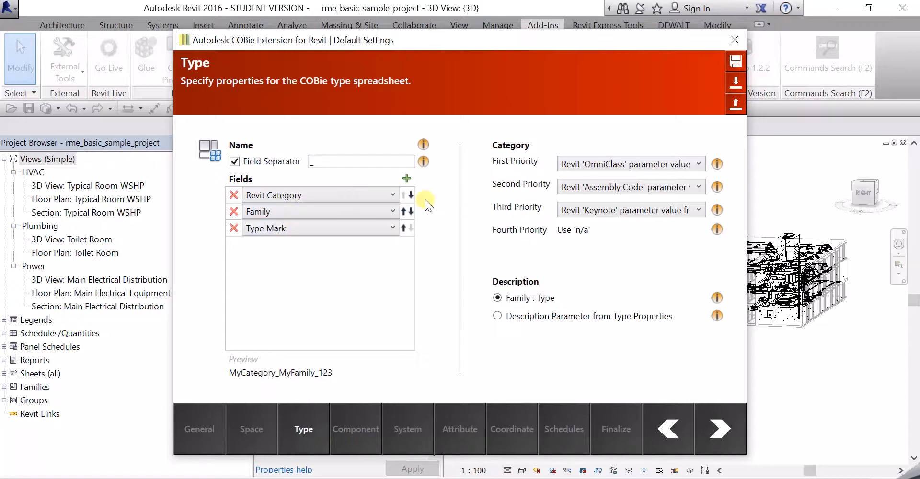
Step: Add and discard a fourth Type name field, keeping Category, Family and Type Mark, then go to Component
left_click(407, 179)
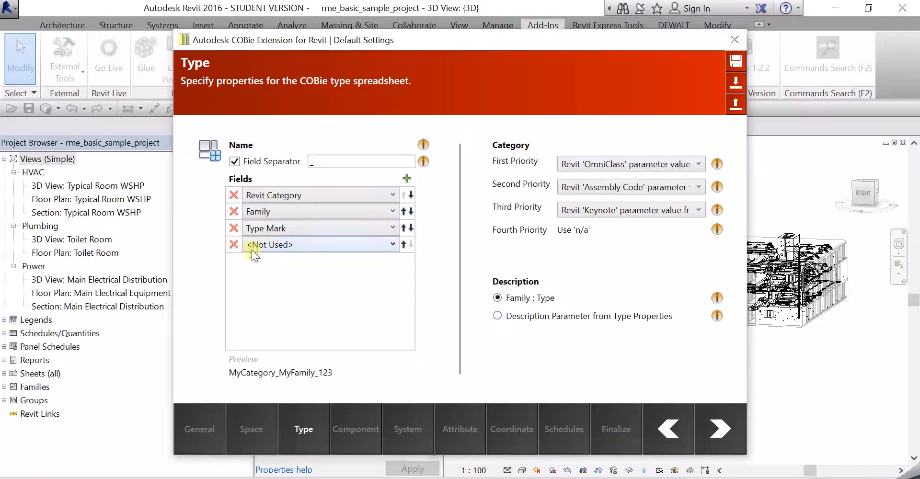
left_click(268, 245)
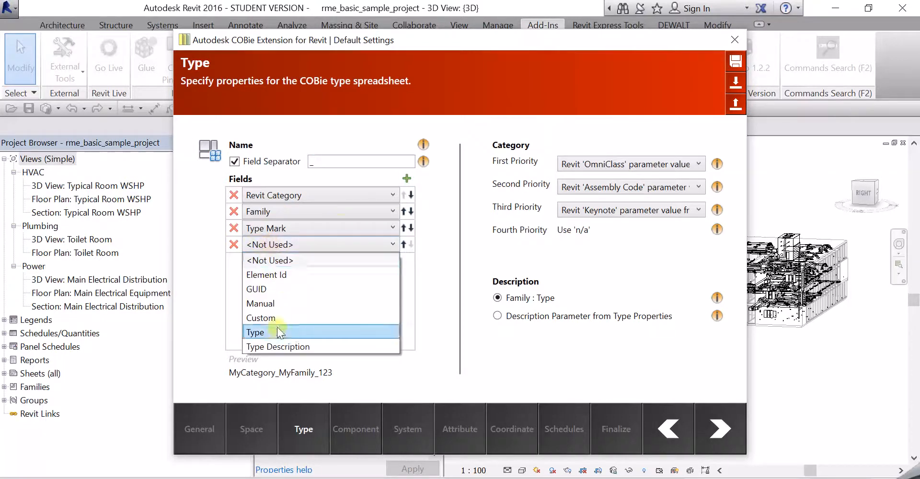
left_click(219, 317)
left_click(233, 245)
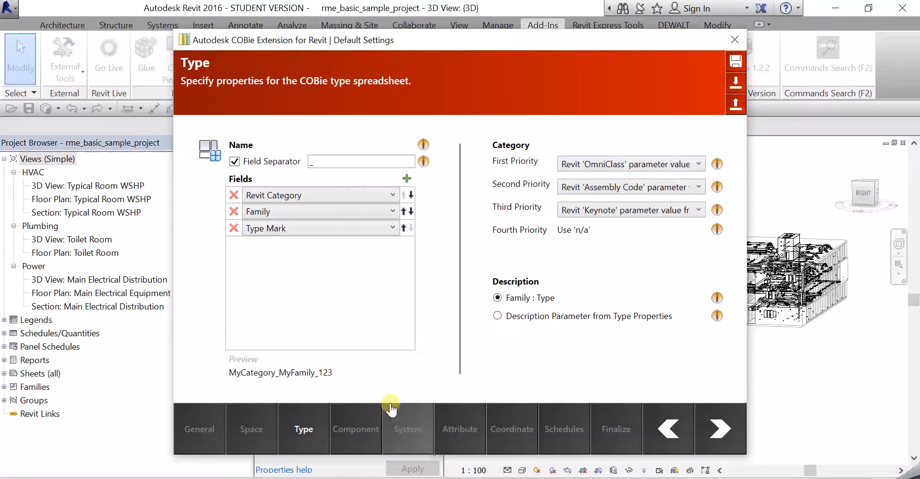
left_click(357, 413)
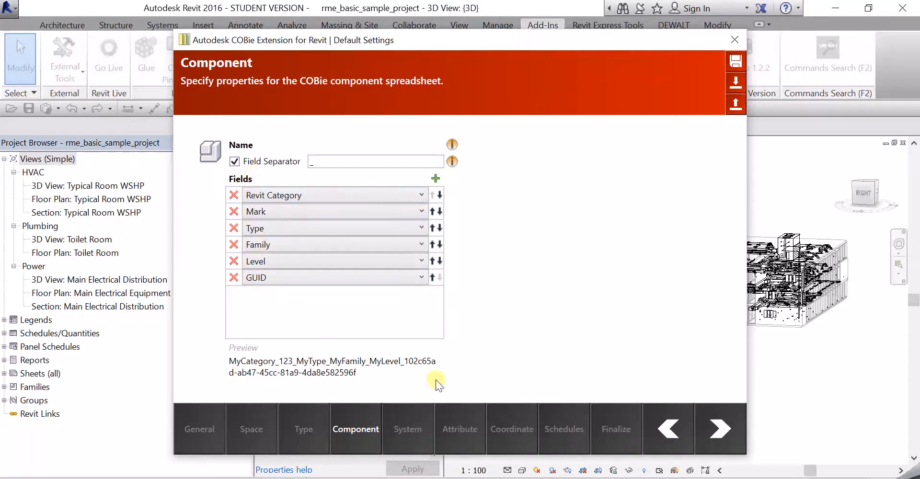
Step: Step through the System and Attribute pages, scrolling the Attribute category list, then open Coordinate
left_click(407, 429)
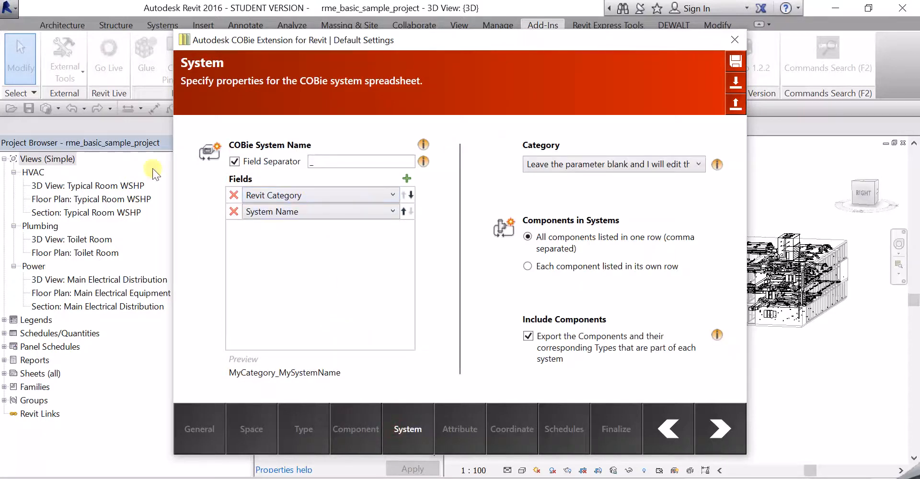
left_click(465, 428)
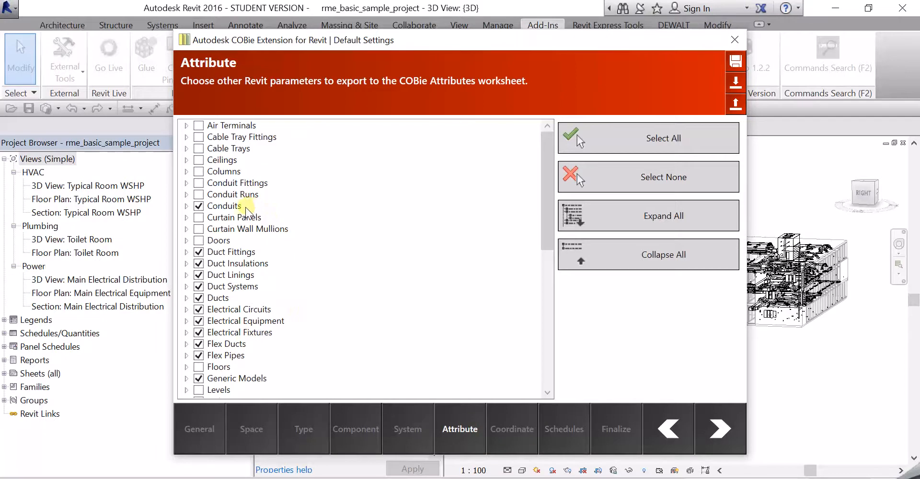
scroll(242, 206, "down", 9)
scroll(246, 246, "up", 9)
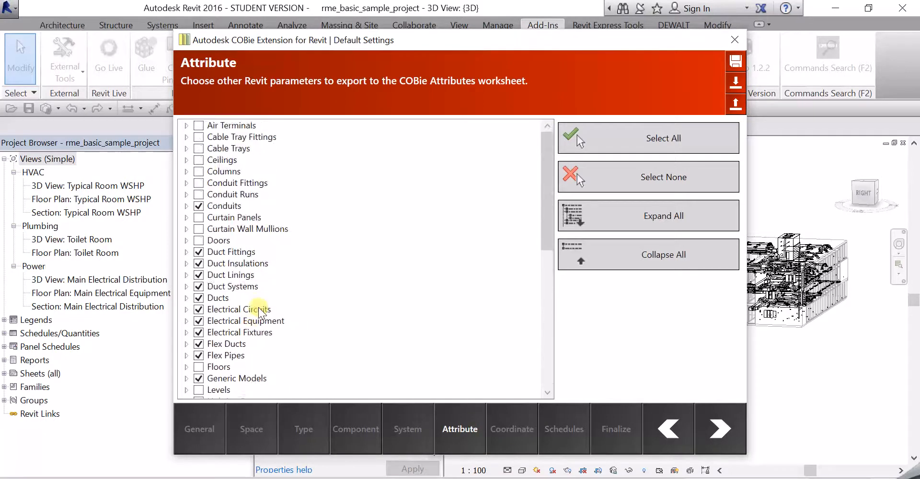
scroll(316, 174, "down", 3)
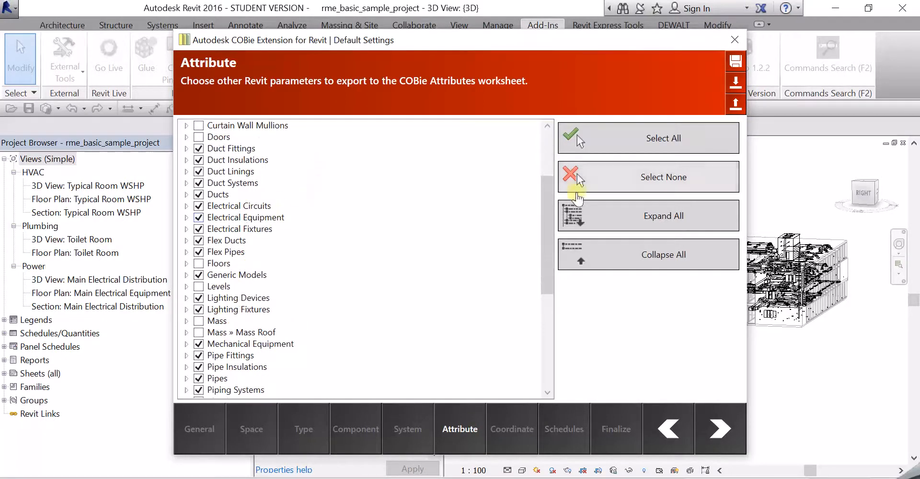
scroll(221, 245, "up", 3)
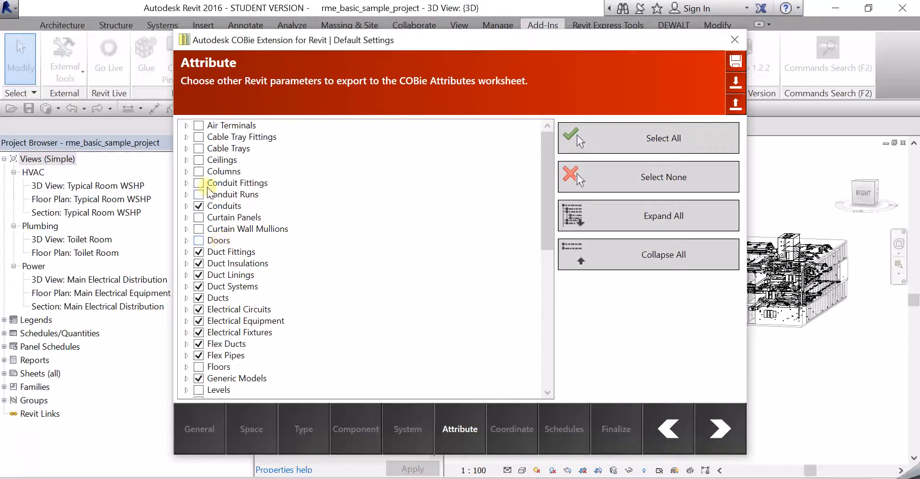
scroll(212, 247, "down", 5)
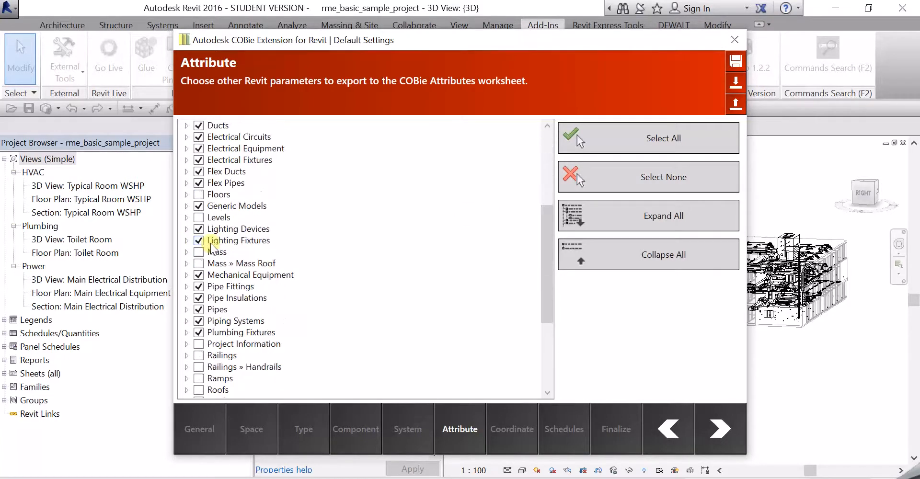
scroll(211, 288, "down", 3)
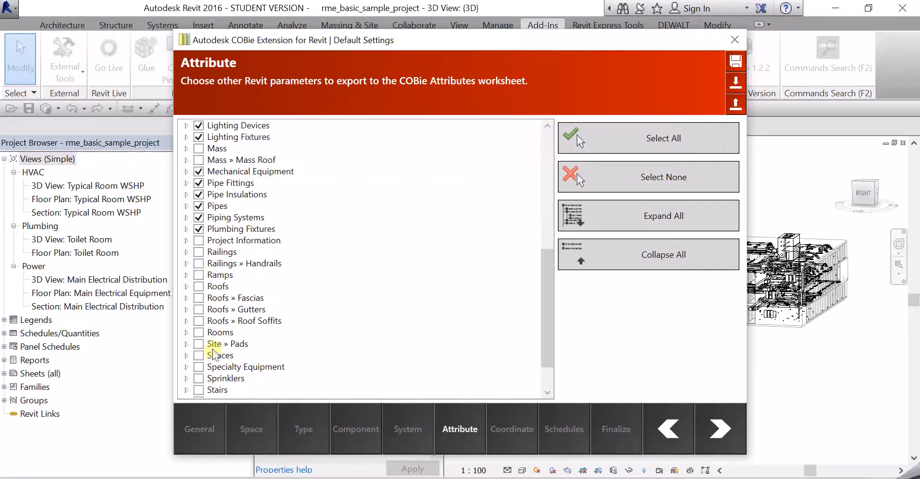
scroll(208, 249, "up", 4)
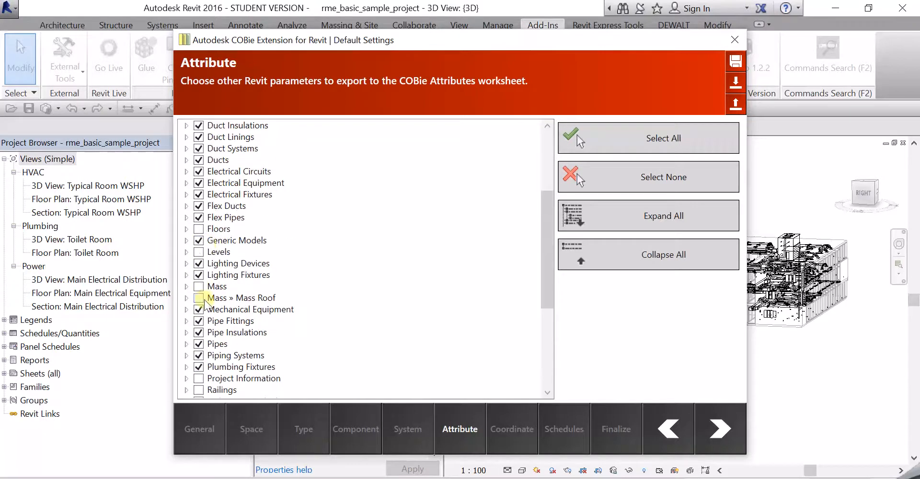
scroll(230, 283, "down", 5)
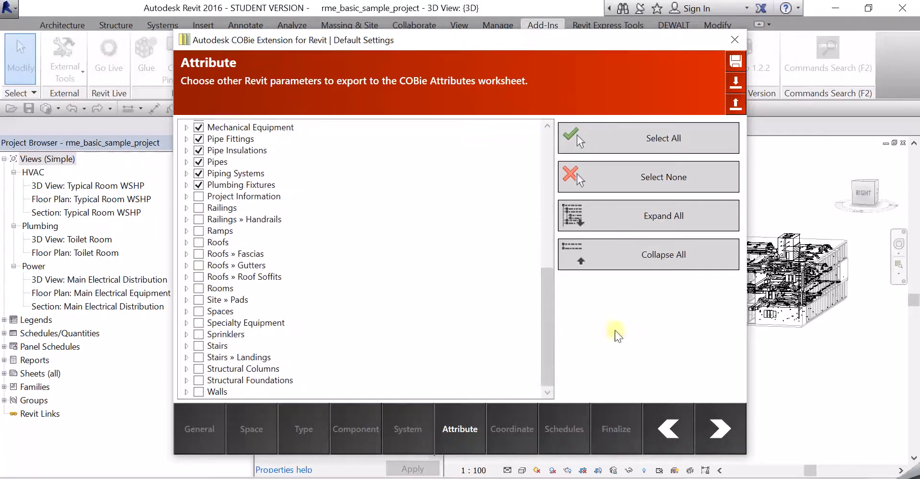
left_click(509, 429)
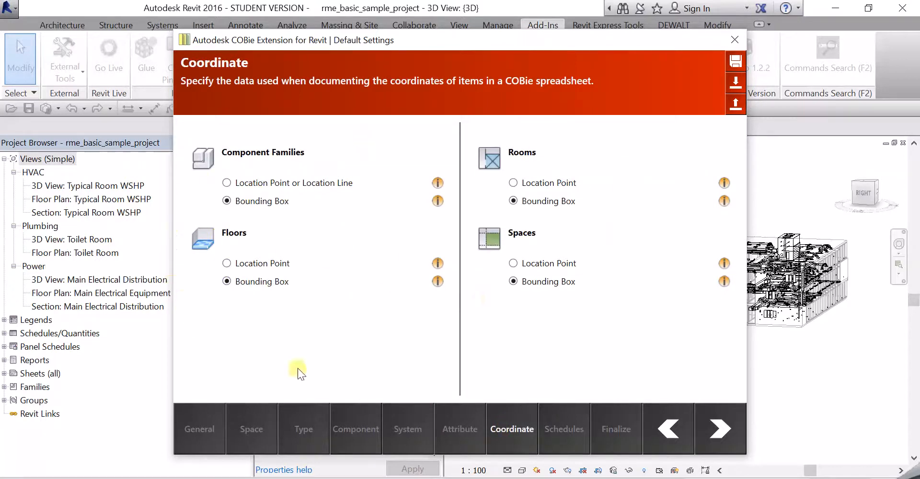
Step: Pass Schedules to the Finalize page and save the COBie settings to the project
left_click(550, 424)
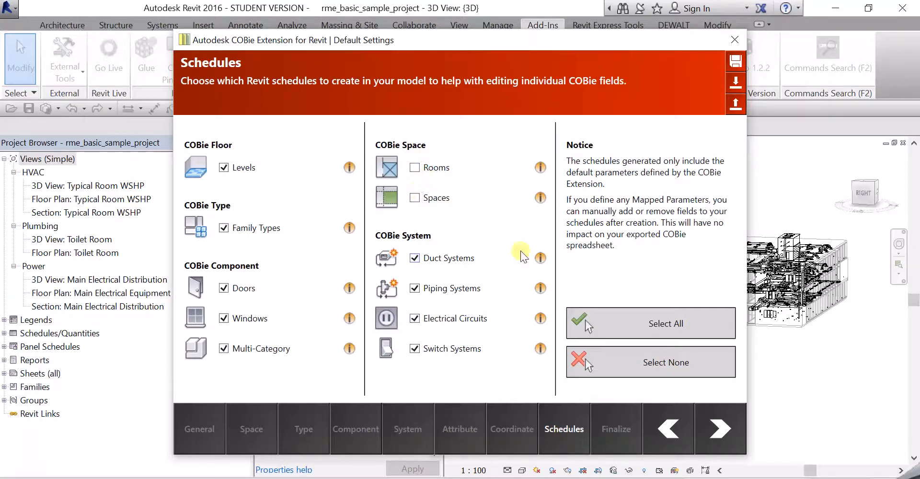
left_click(616, 432)
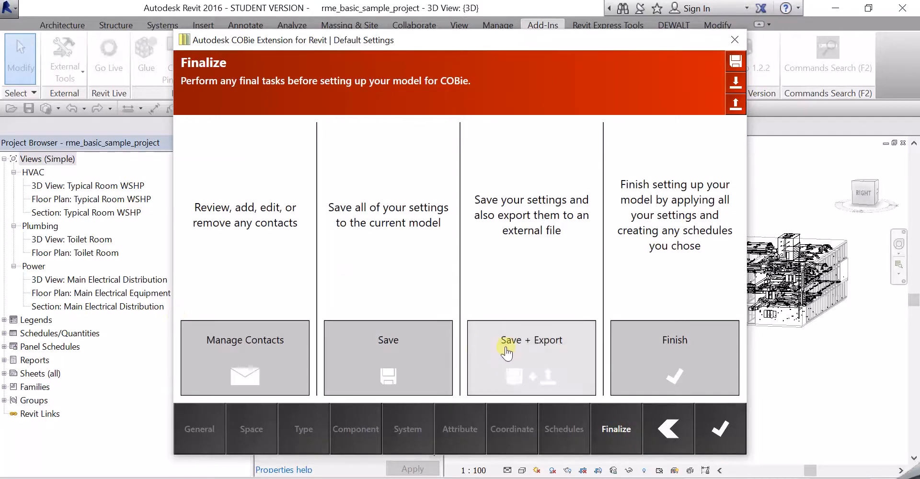
left_click(447, 335)
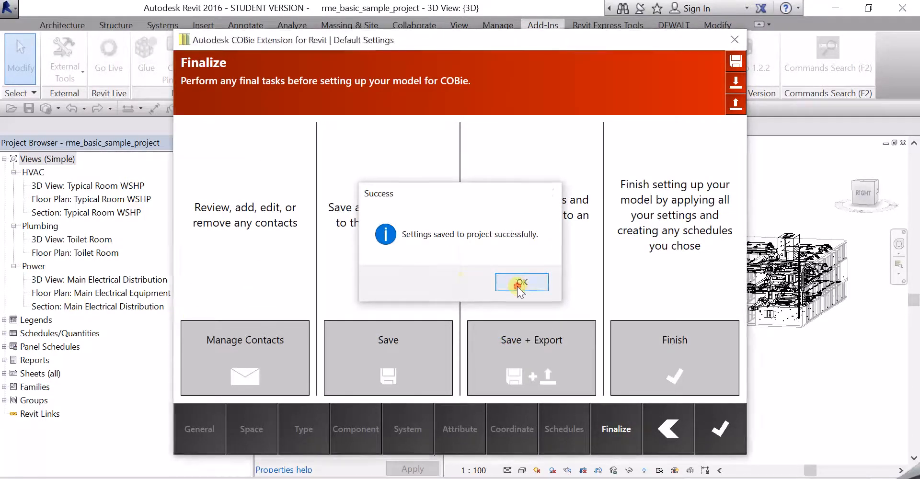
left_click(519, 285)
Step: Export the COBie settings as 'Cobie Test' to the Desktop
left_click(394, 342)
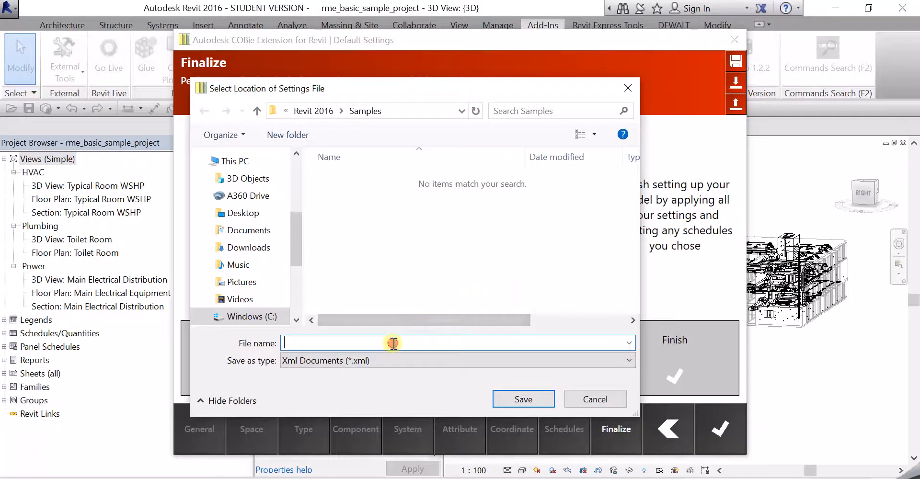
type("co")
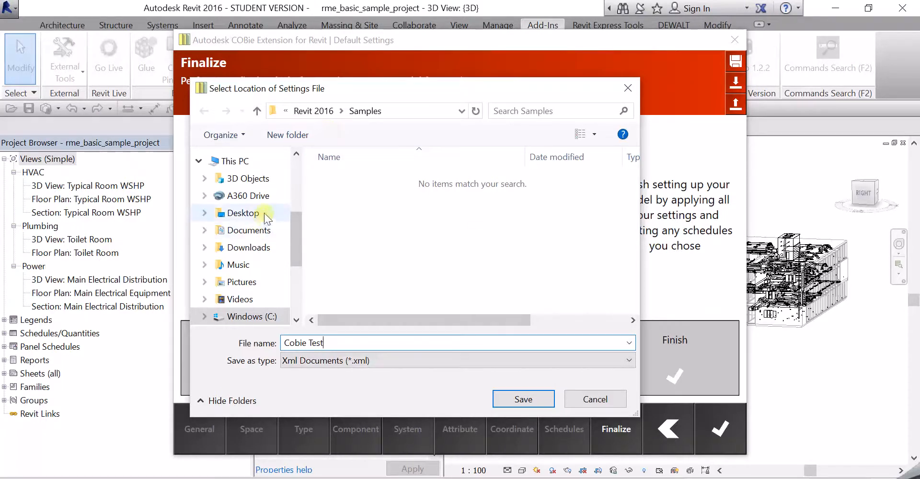
left_click(238, 213)
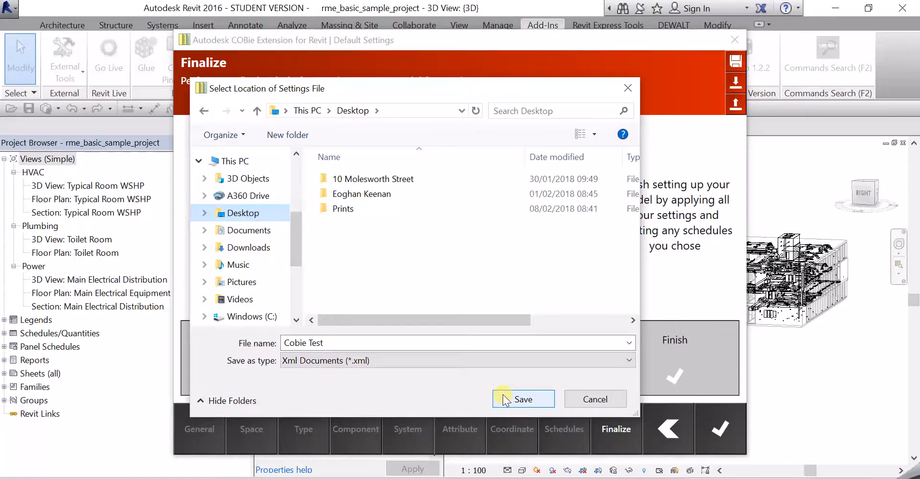
left_click(504, 399)
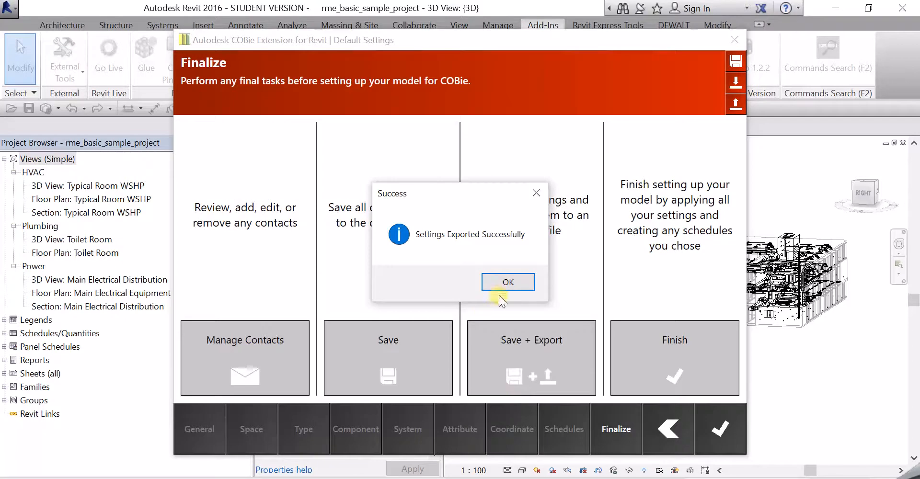
left_click(502, 287)
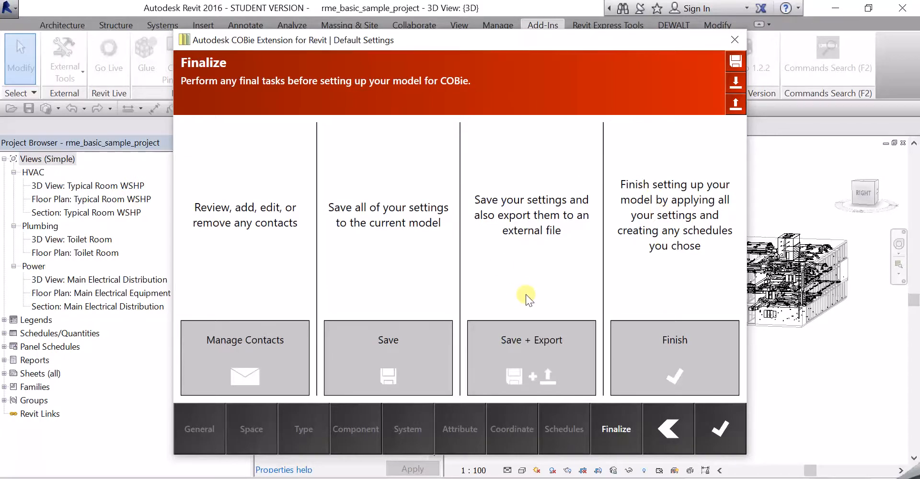
Step: Finish the model setup, close the COBie Setup window and minimize Revit
left_click(677, 344)
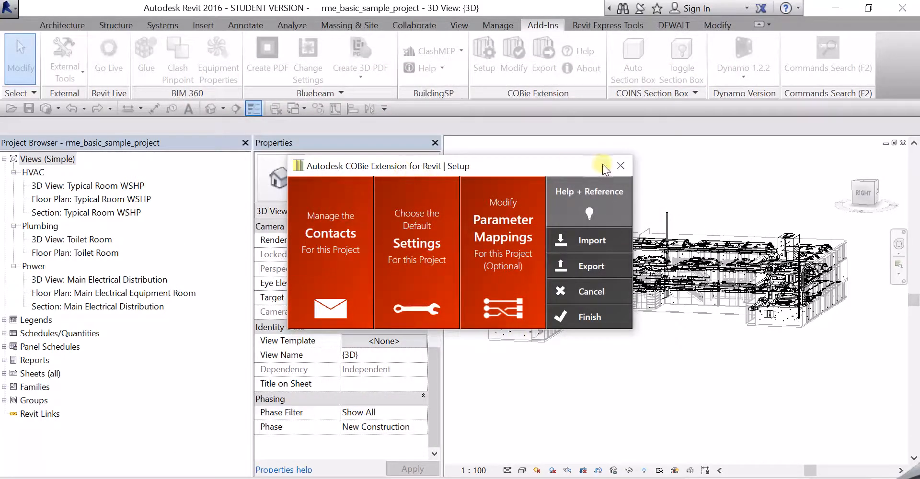
left_click(621, 165)
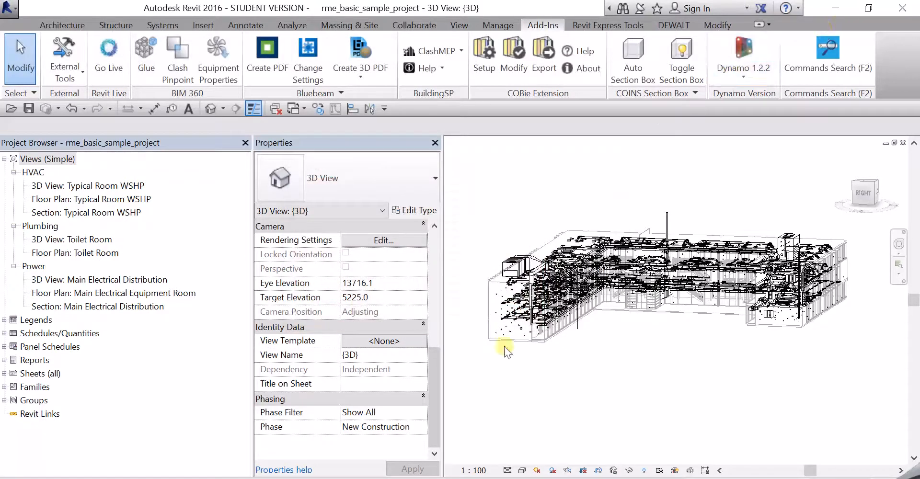
left_click(836, 8)
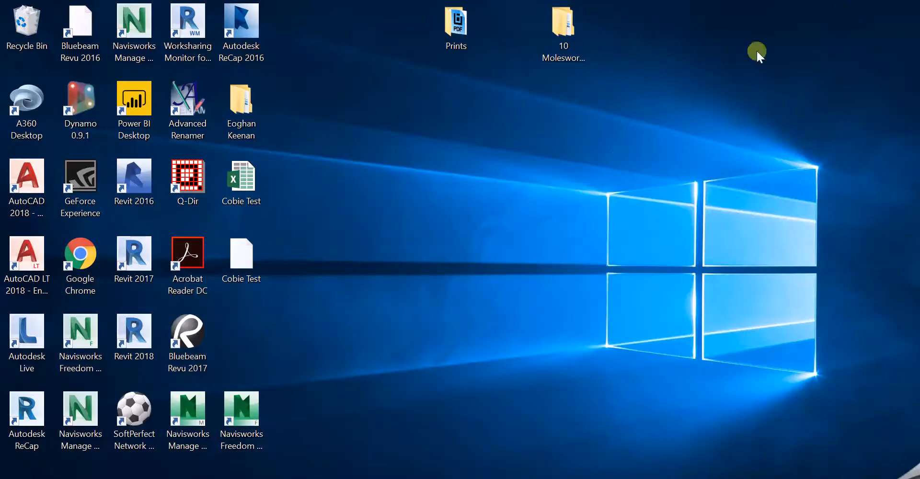
Step: Open Cobie Test in Excel and browse the Contact through Connection worksheets
double_click(251, 189)
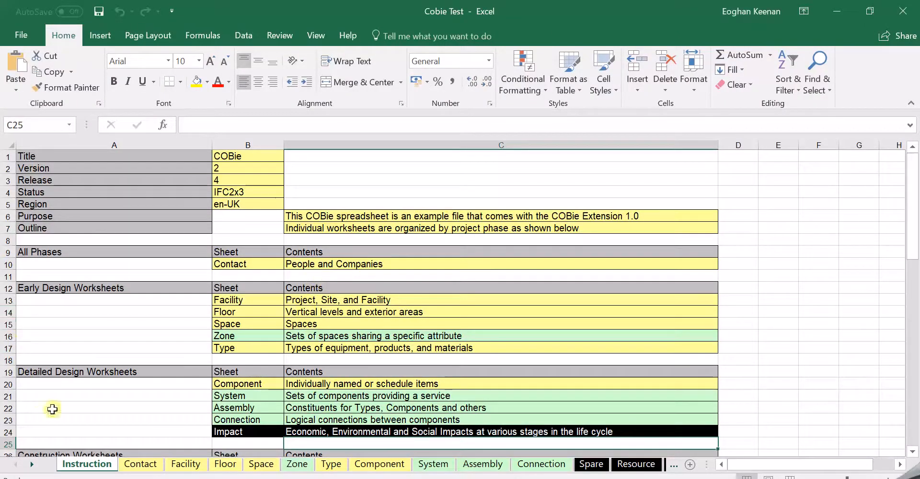
left_click(141, 463)
left_click(178, 465)
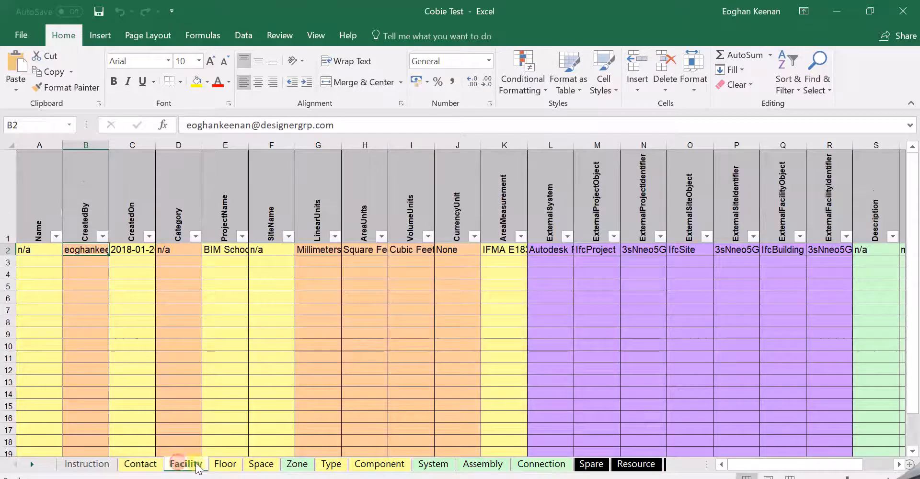
left_click(223, 464)
left_click(261, 465)
left_click(301, 465)
left_click(263, 465)
left_click(293, 466)
left_click(263, 465)
left_click(293, 466)
left_click(261, 465)
left_click(296, 464)
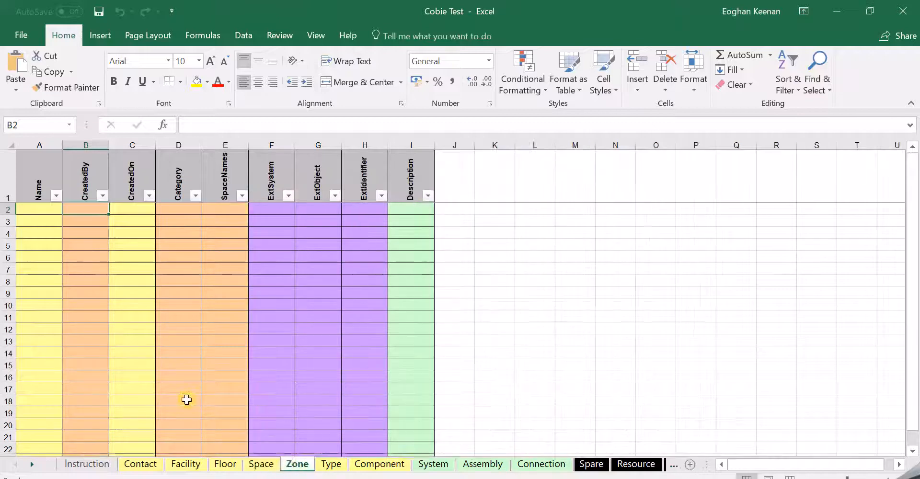
left_click(330, 465)
left_click(379, 465)
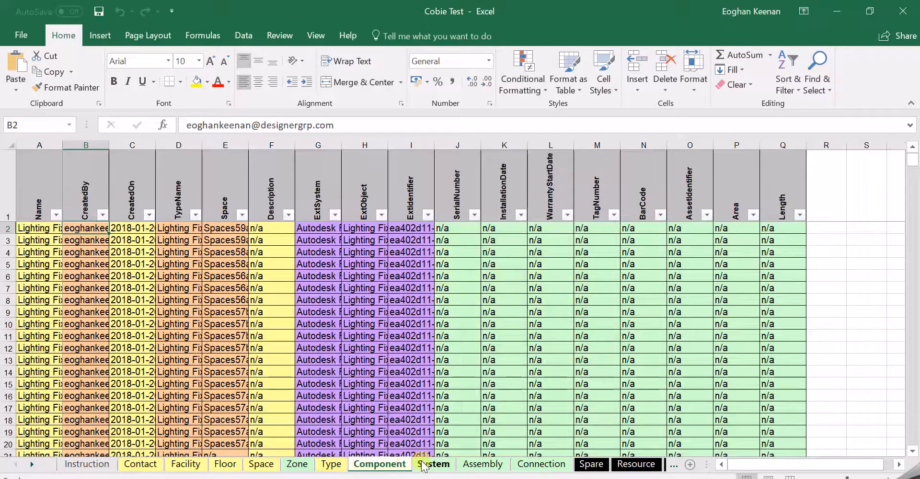
left_click(431, 465)
left_click(483, 465)
left_click(519, 465)
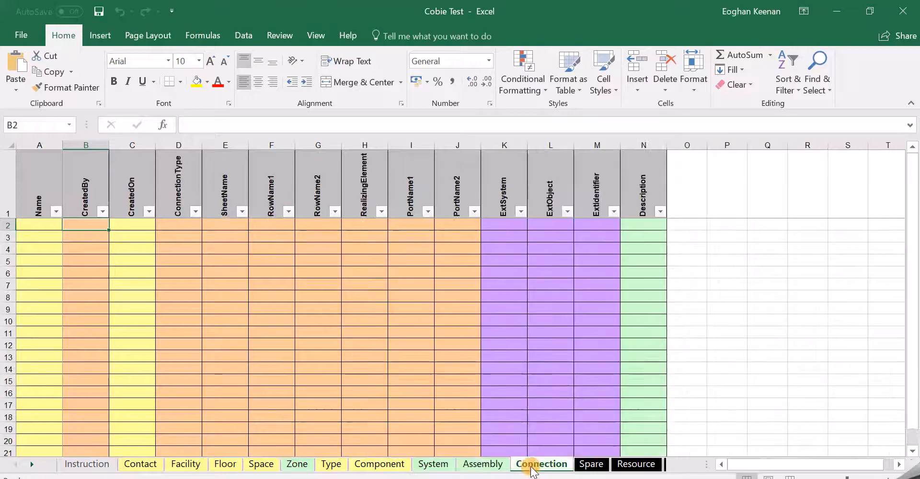
left_click(138, 466)
Step: Review the Instruction sheet's colour legend (B45:C57), then return to the Contact sheet
scroll(78, 259, "down", 3)
scroll(78, 273, "up", 3)
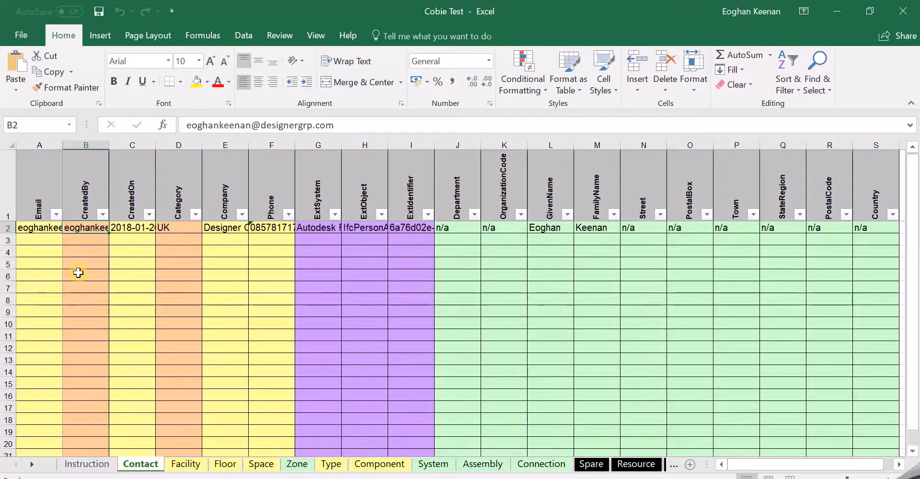
left_click(87, 464)
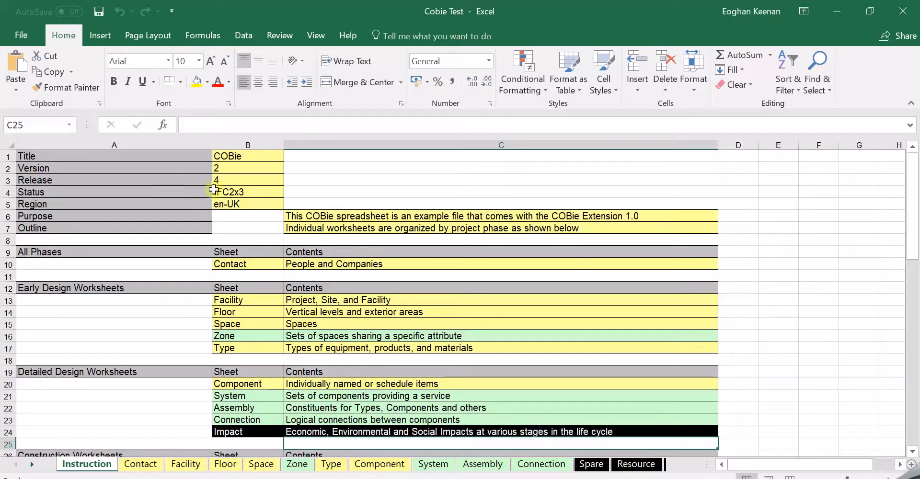
scroll(146, 227, "down", 9)
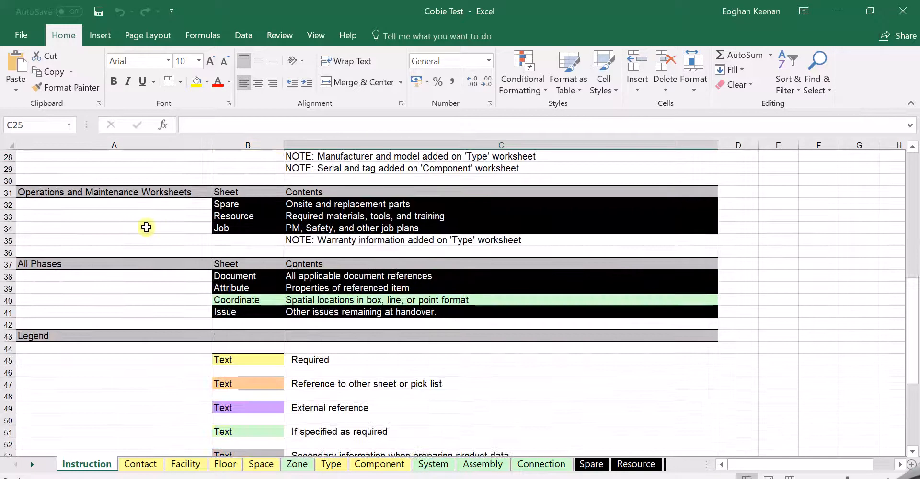
scroll(146, 227, "down", 5)
left_click_drag(252, 180, 422, 326)
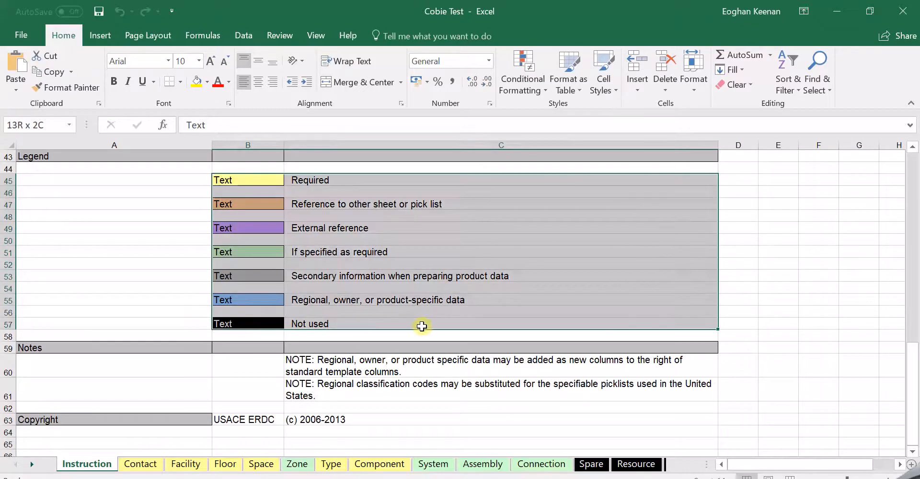
left_click(508, 251)
left_click_drag(309, 181, 302, 290)
left_click(152, 464)
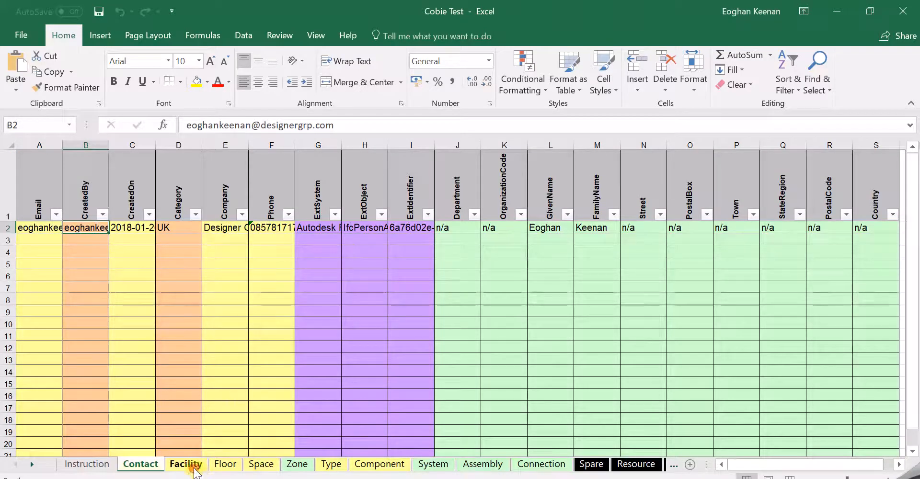
Step: On the Facility sheet, select the empty cells J4:N13, then L3:Q17 instead
left_click(186, 463)
left_click_drag(457, 274, 645, 381)
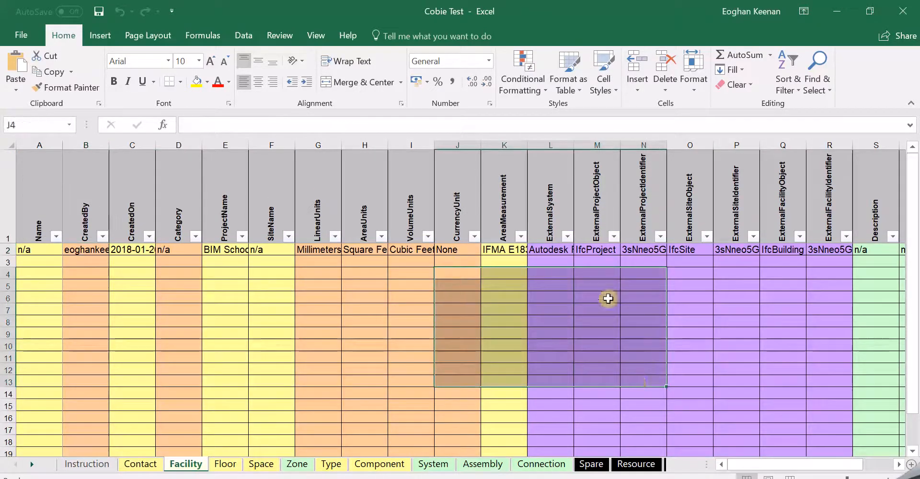
left_click_drag(551, 261, 805, 432)
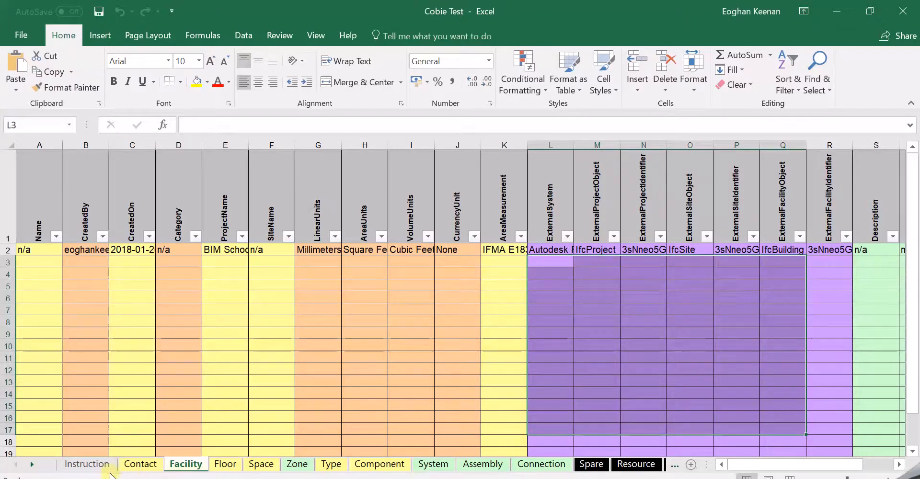
Step: Highlight the External reference and green 'If specified as required' Instruction legend entries, briefly checking the System sheet
left_click(77, 464)
left_click_drag(360, 235, 341, 232)
left_click(372, 310)
left_click_drag(245, 257, 402, 241)
left_click(433, 467)
left_click(85, 465)
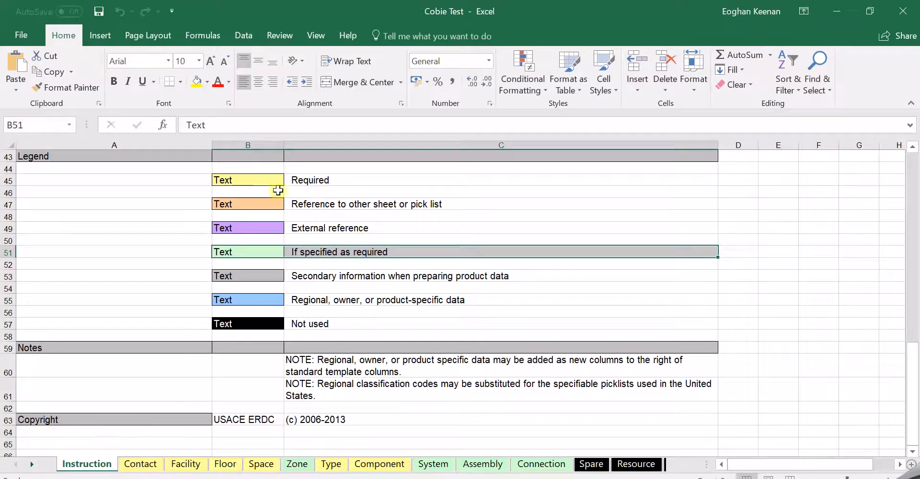
scroll(302, 239, "down", 3)
scroll(299, 287, "up", 11)
scroll(301, 305, "up", 6)
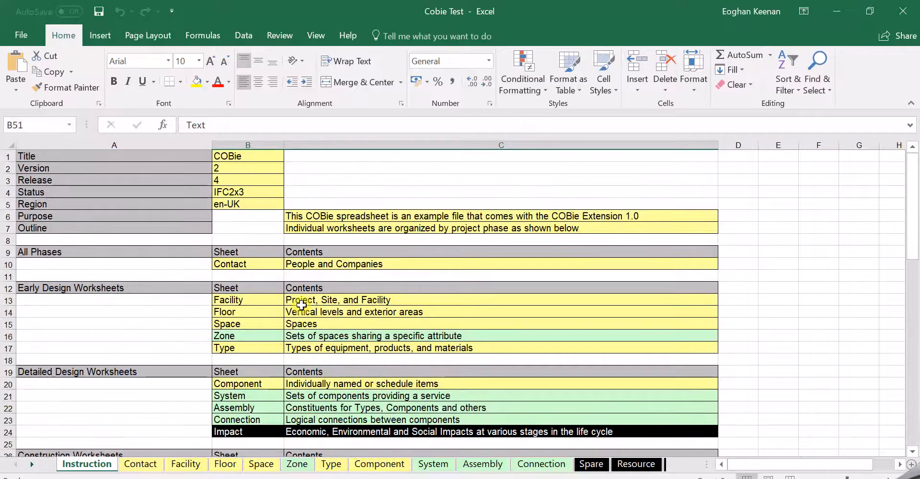
left_click(439, 465)
left_click(482, 464)
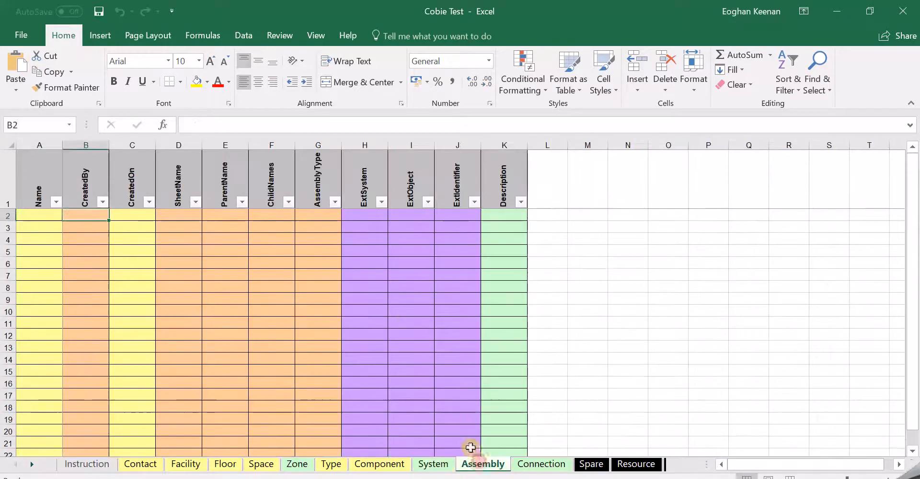
left_click(380, 464)
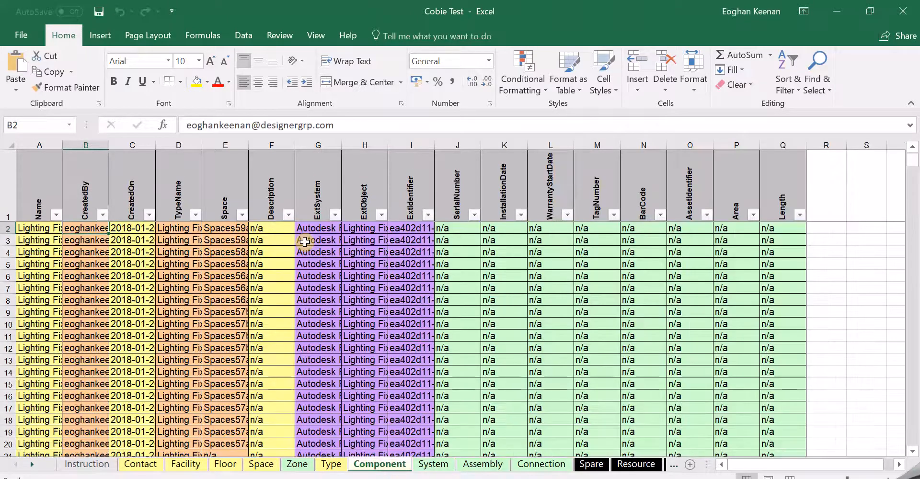
scroll(163, 326, "down", 12)
scroll(161, 296, "down", 20)
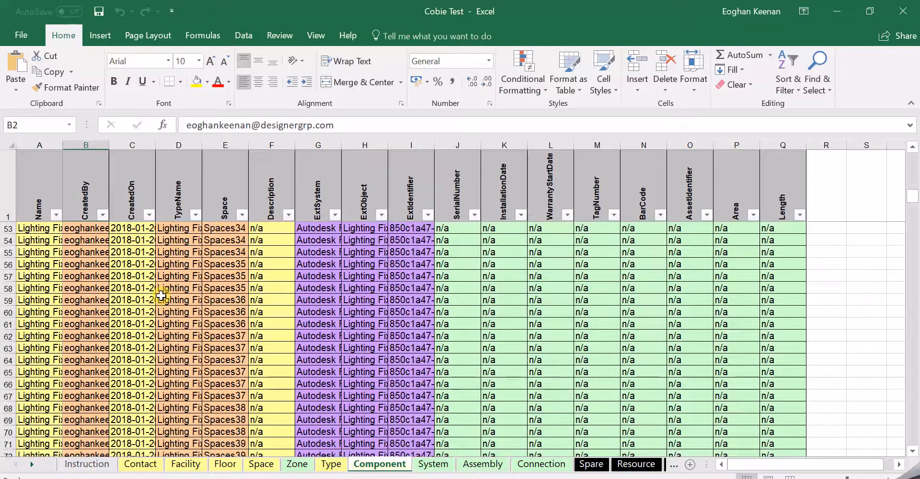
scroll(161, 296, "down", 20)
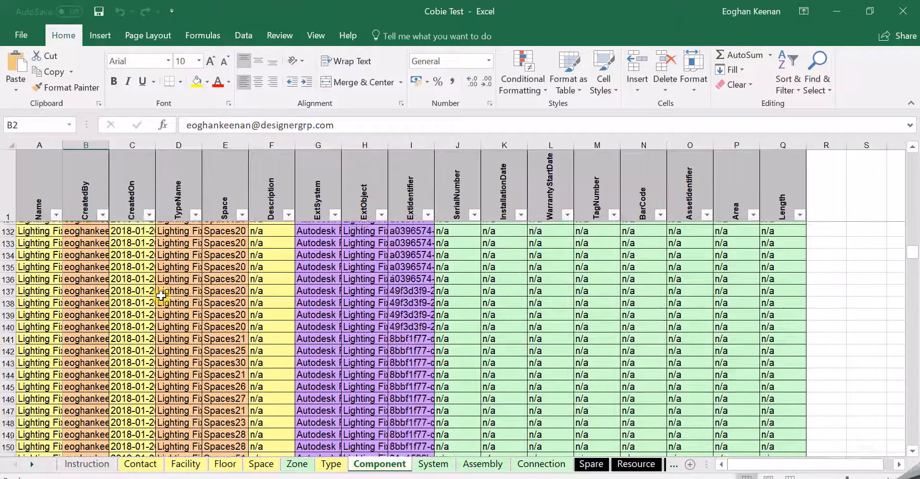
scroll(161, 295, "down", 20)
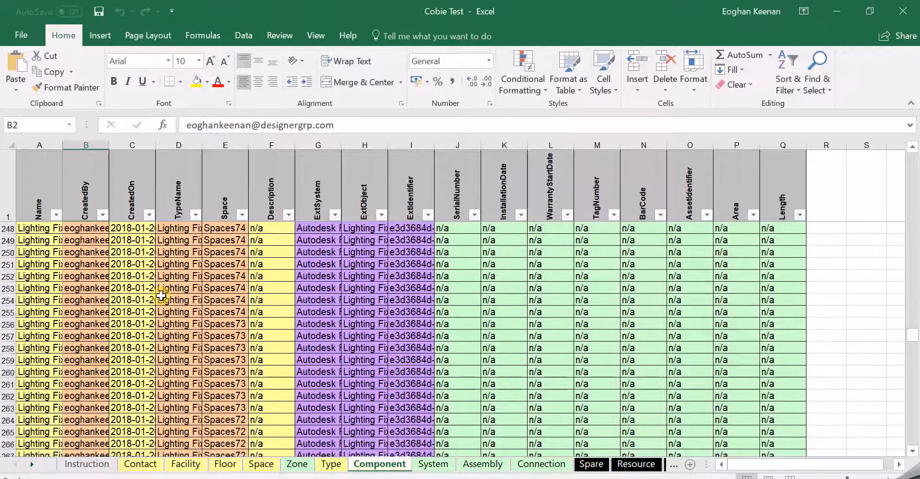
scroll(161, 295, "down", 20)
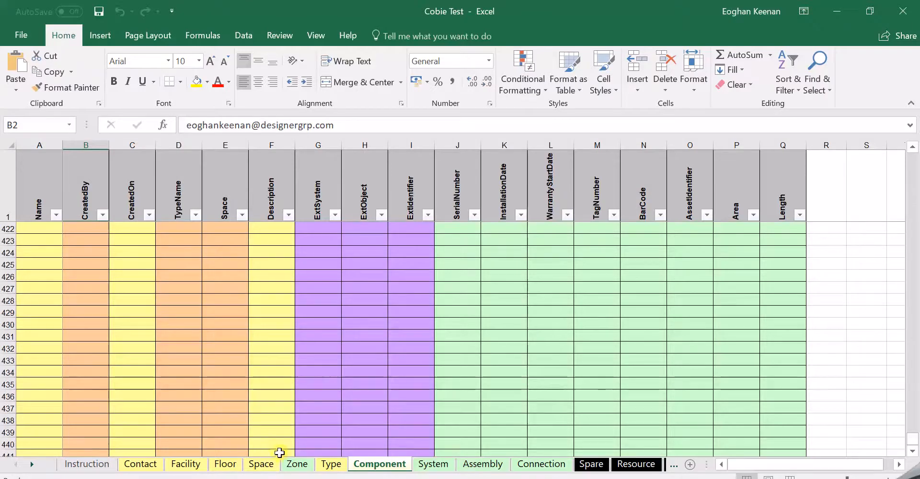
left_click(322, 465)
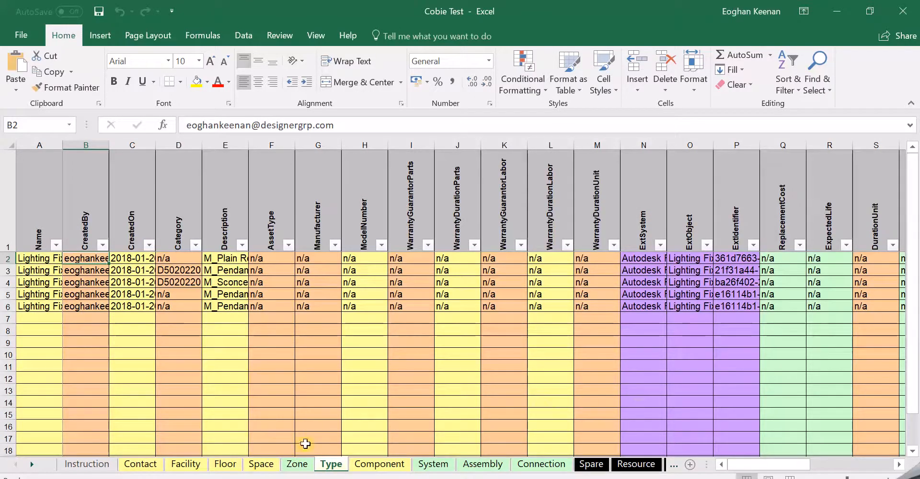
left_click(299, 465)
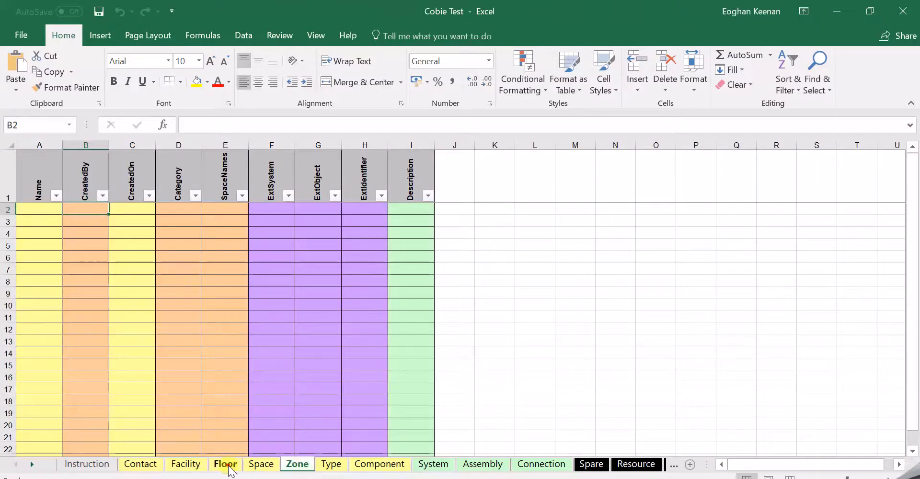
left_click(224, 464)
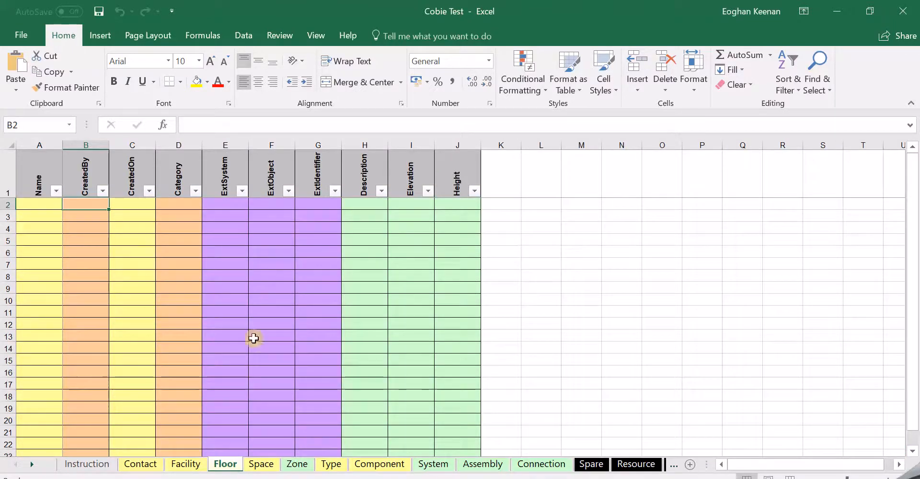
left_click(541, 464)
scroll(398, 304, "down", 6)
scroll(397, 304, "up", 6)
left_click(483, 463)
left_click(584, 465)
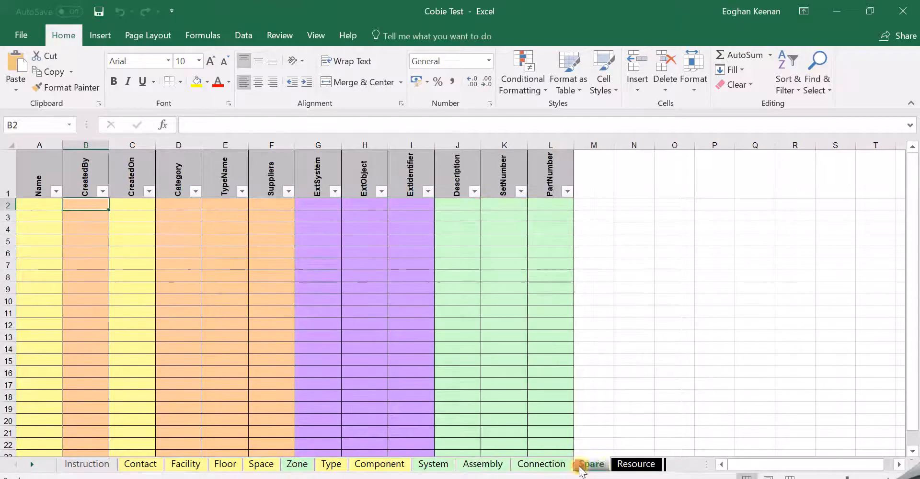
left_click(628, 464)
left_click(586, 465)
left_click(542, 463)
left_click(482, 464)
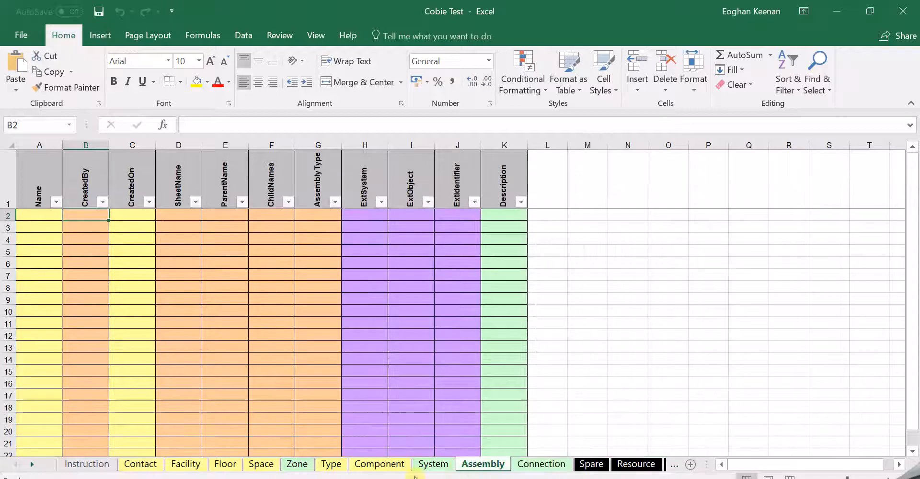
left_click(88, 461)
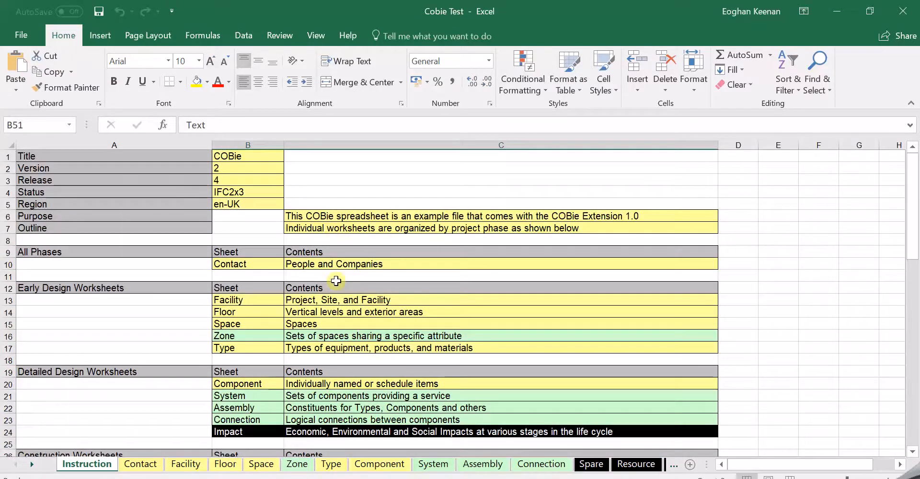
scroll(335, 281, "down", 4)
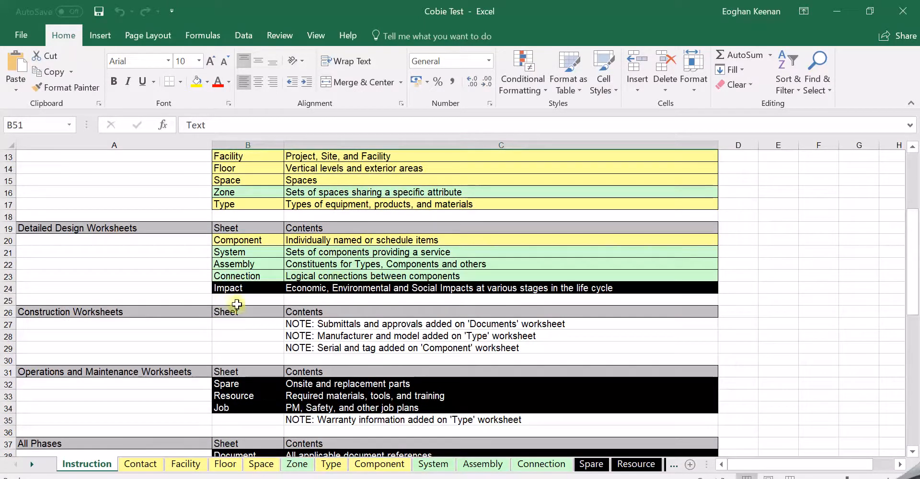
scroll(263, 299, "down", 9)
scroll(249, 308, "down", 9)
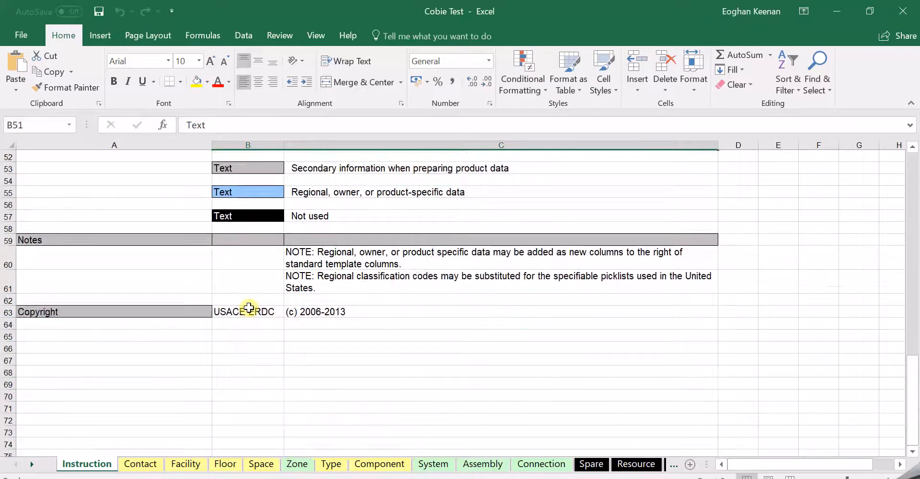
scroll(249, 308, "up", 14)
scroll(248, 308, "up", 8)
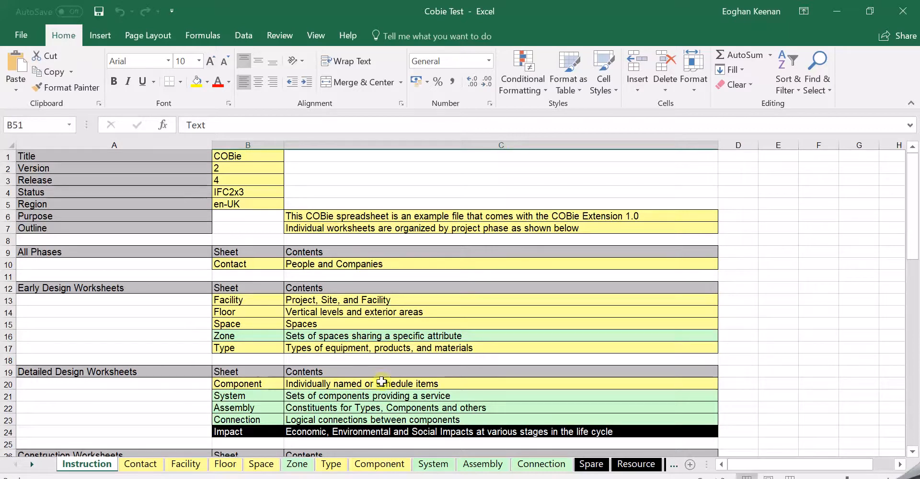
scroll(343, 220, "down", 16)
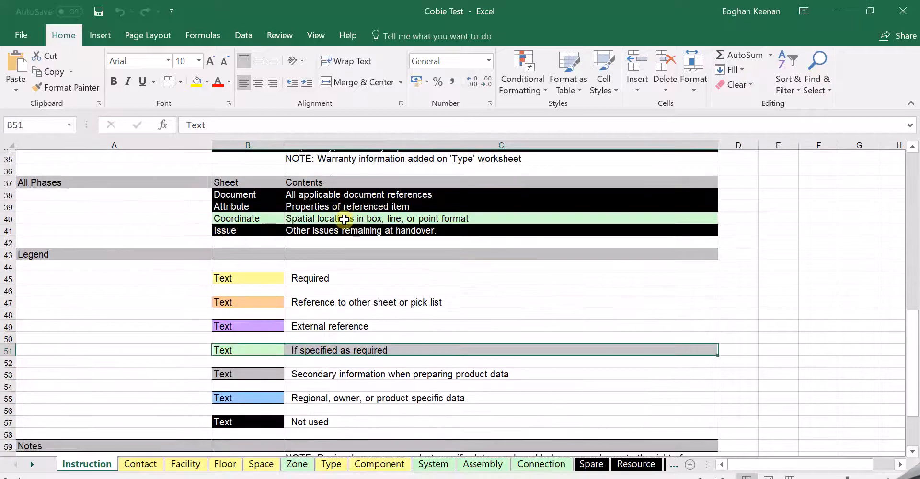
scroll(291, 266, "up", 4)
scroll(291, 267, "up", 1)
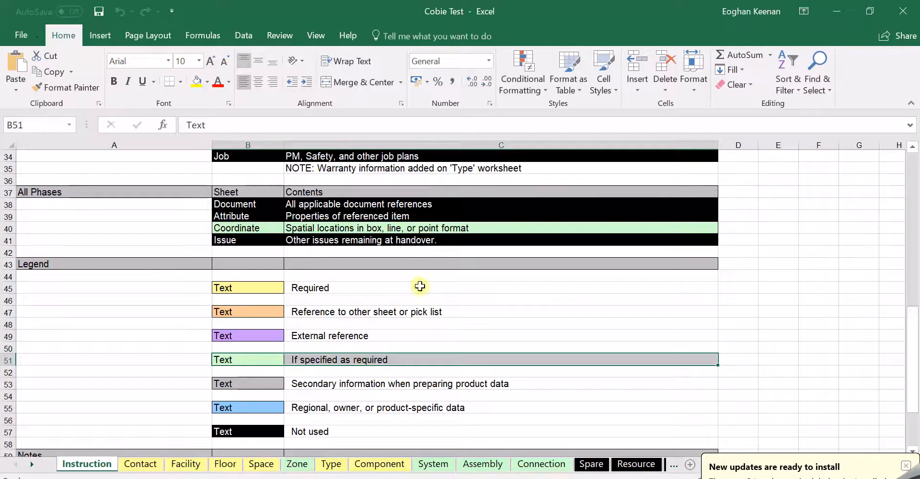
scroll(417, 286, "up", 11)
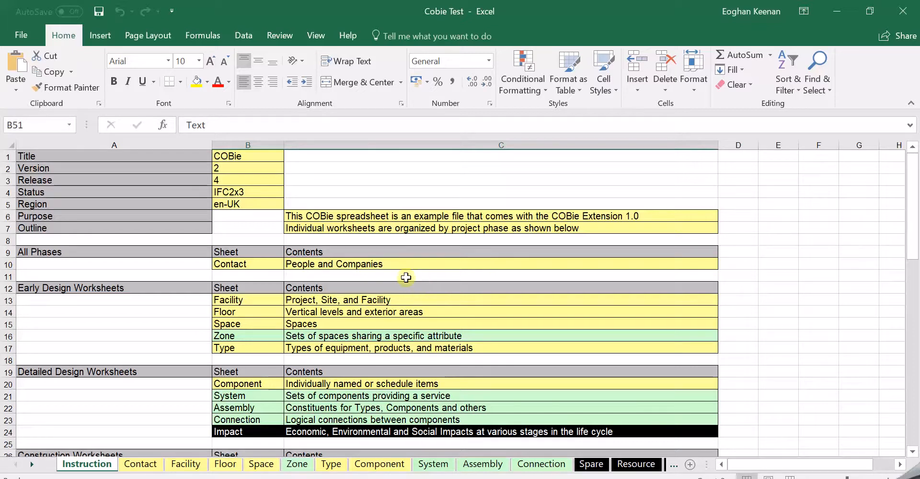
left_click(141, 463)
left_click(184, 468)
scroll(366, 327, "down", 7)
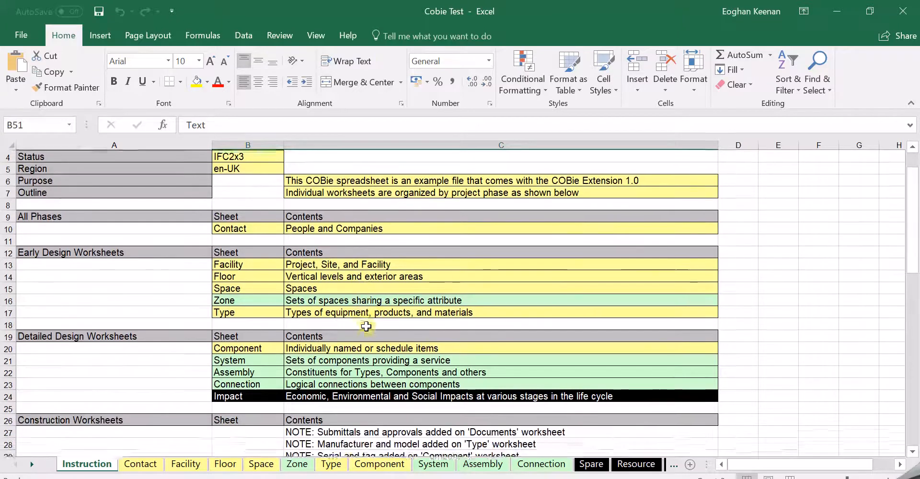